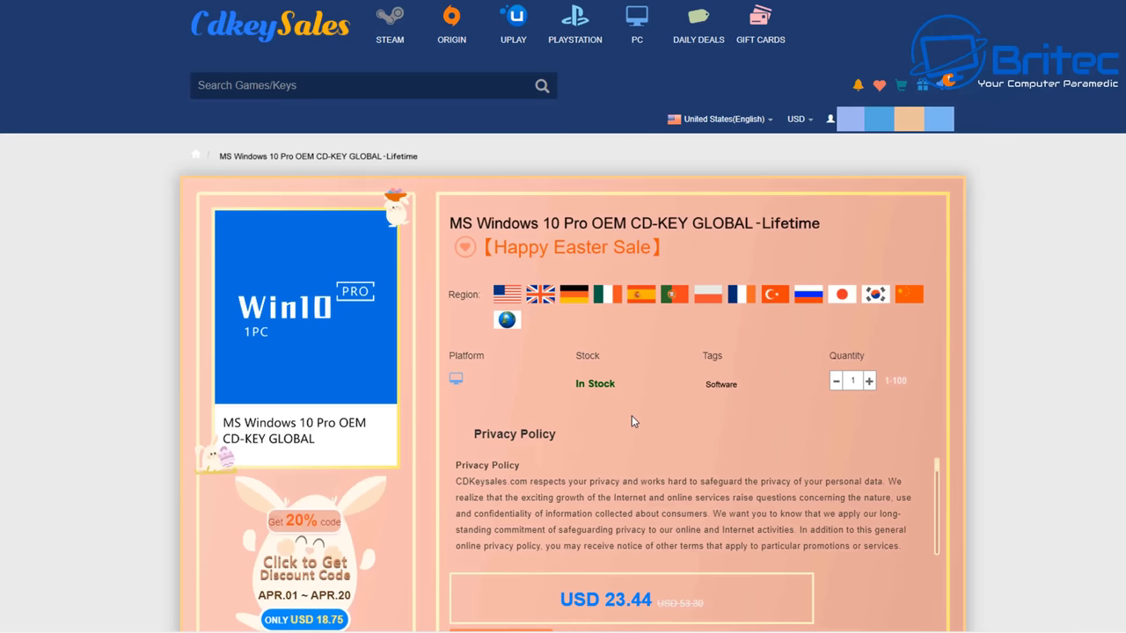
Step: Order the Windows 10 Pro OEM key and apply promotion code BR09
{"action": "scroll", "coordinate": [631, 415], "scroll_direction": "down", "scroll_amount": 2}
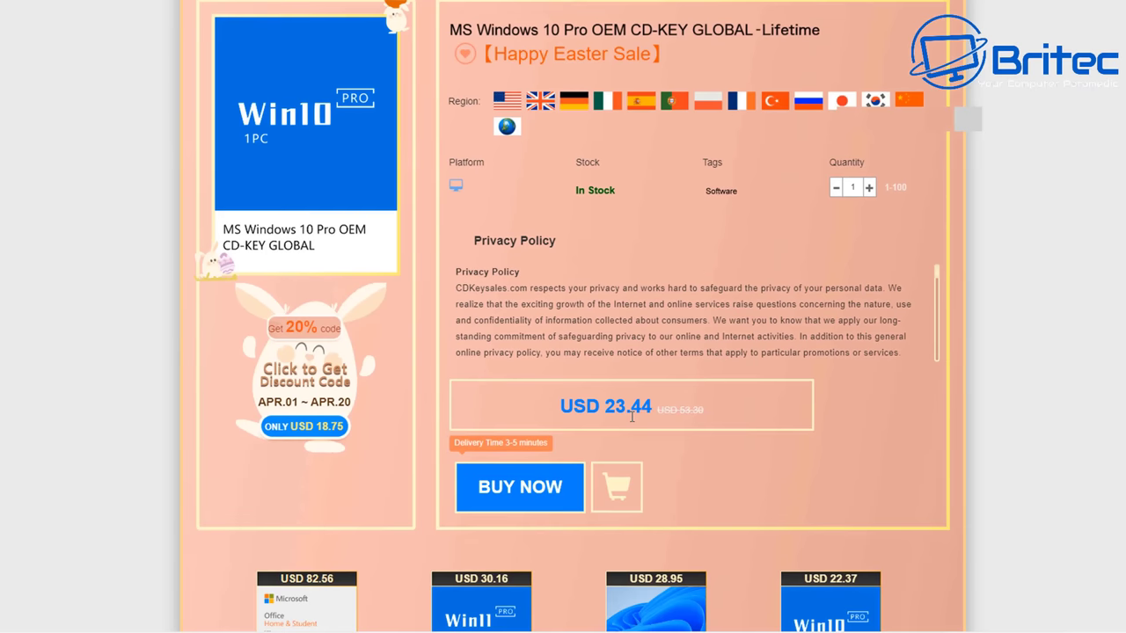
{"action": "left_click", "coordinate": [527, 496]}
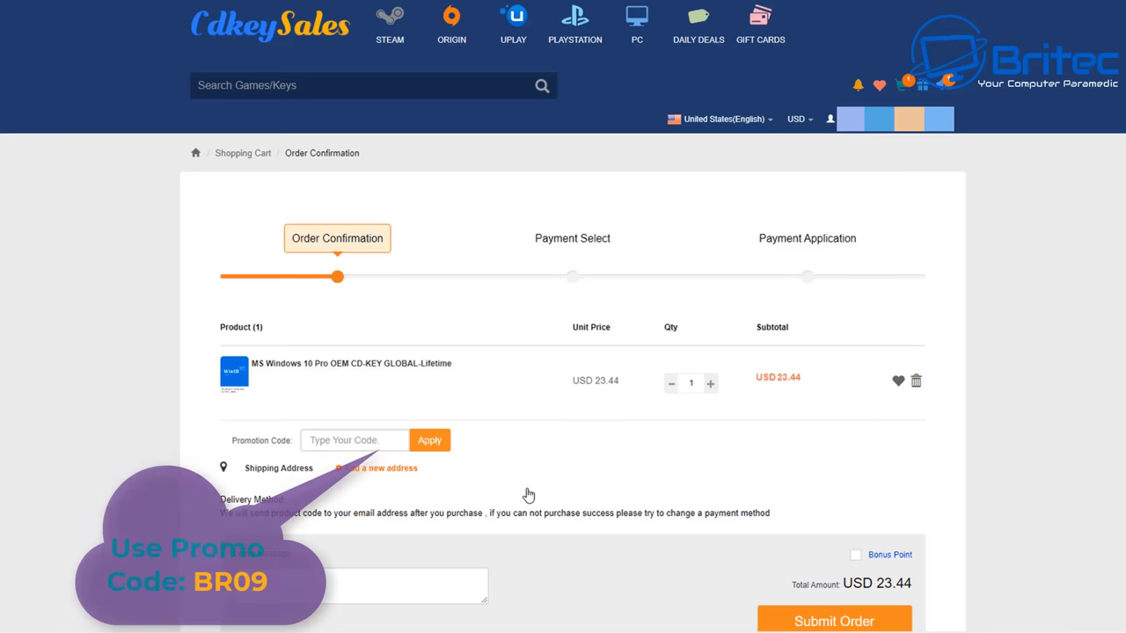
{"action": "left_click", "coordinate": [345, 440]}
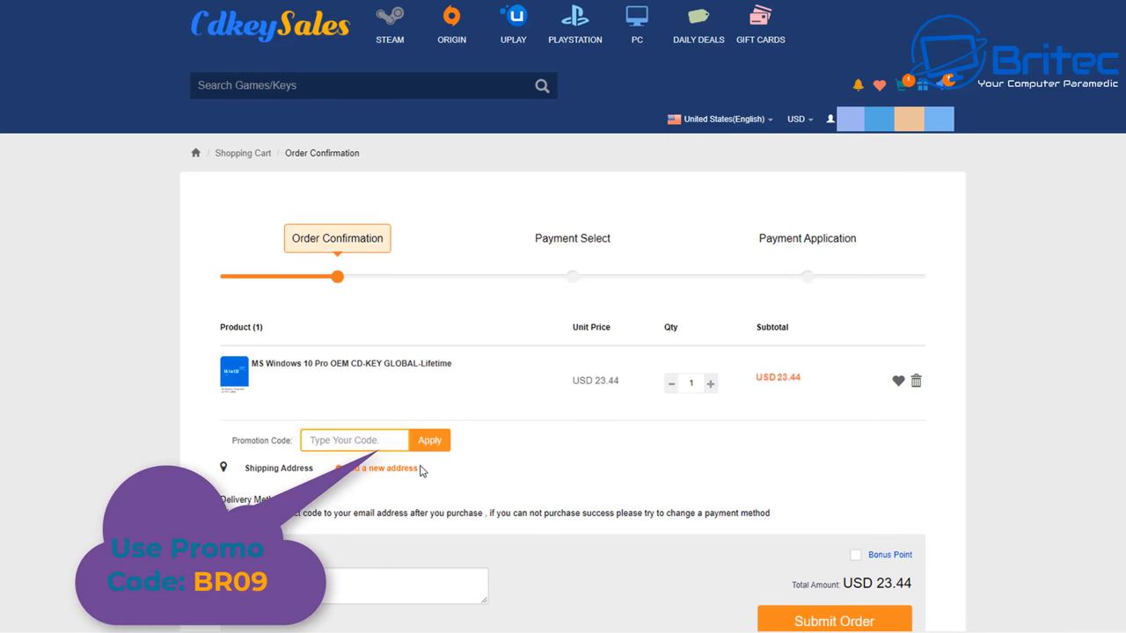
{"action": "type", "text": "BR09"}
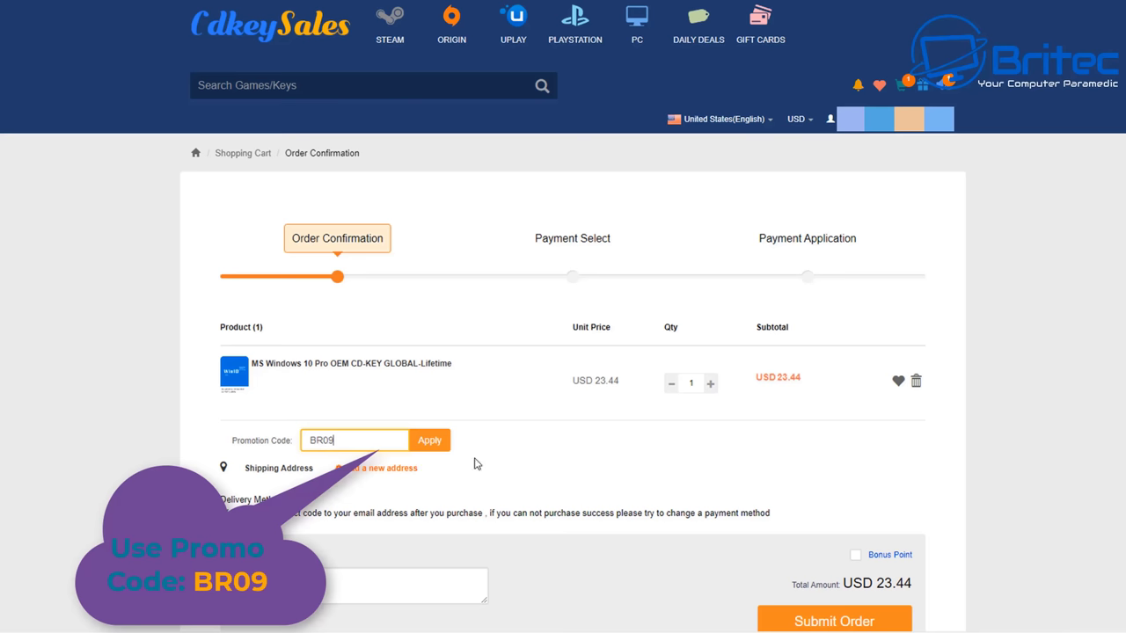
{"action": "left_click", "coordinate": [430, 441]}
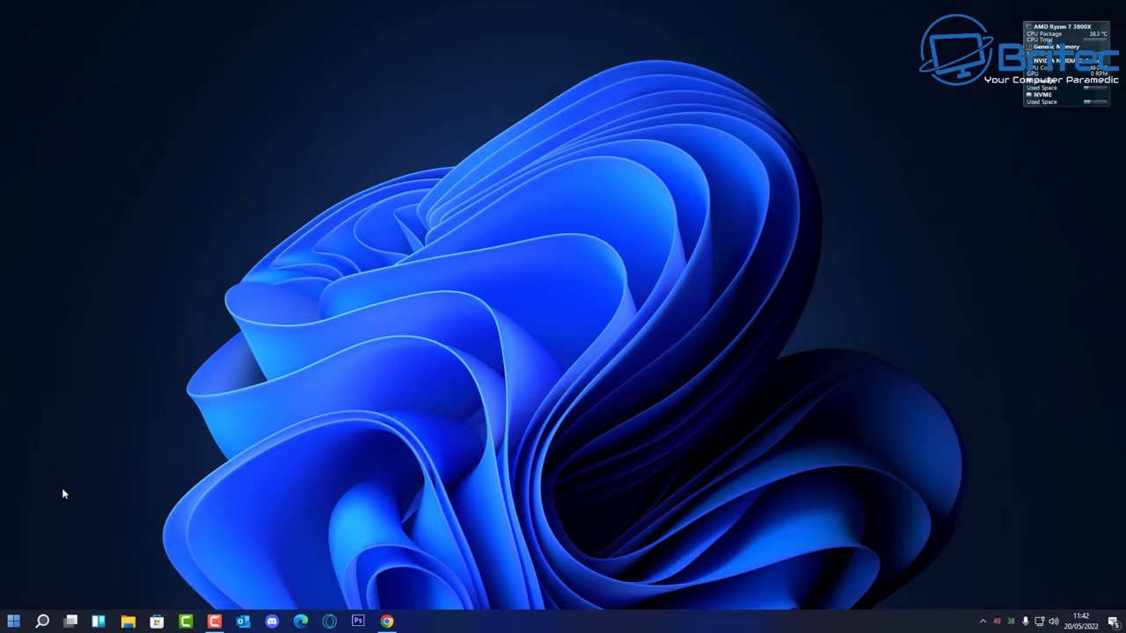
Step: Bring up the Start button's quick system tools menu
{"action": "right_click", "coordinate": [13, 621]}
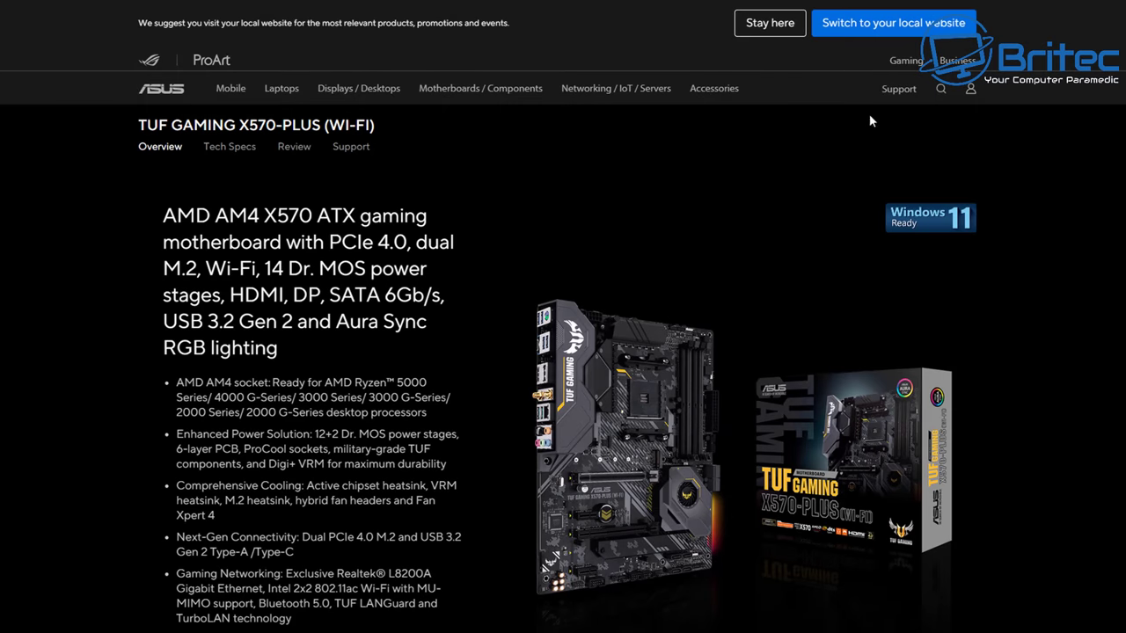
Step: Go to the board's Support page, Driver & Utility section, and open the 'Please select OS' list
{"action": "mouse_move", "coordinate": [891, 91]}
{"action": "left_click", "coordinate": [358, 148]}
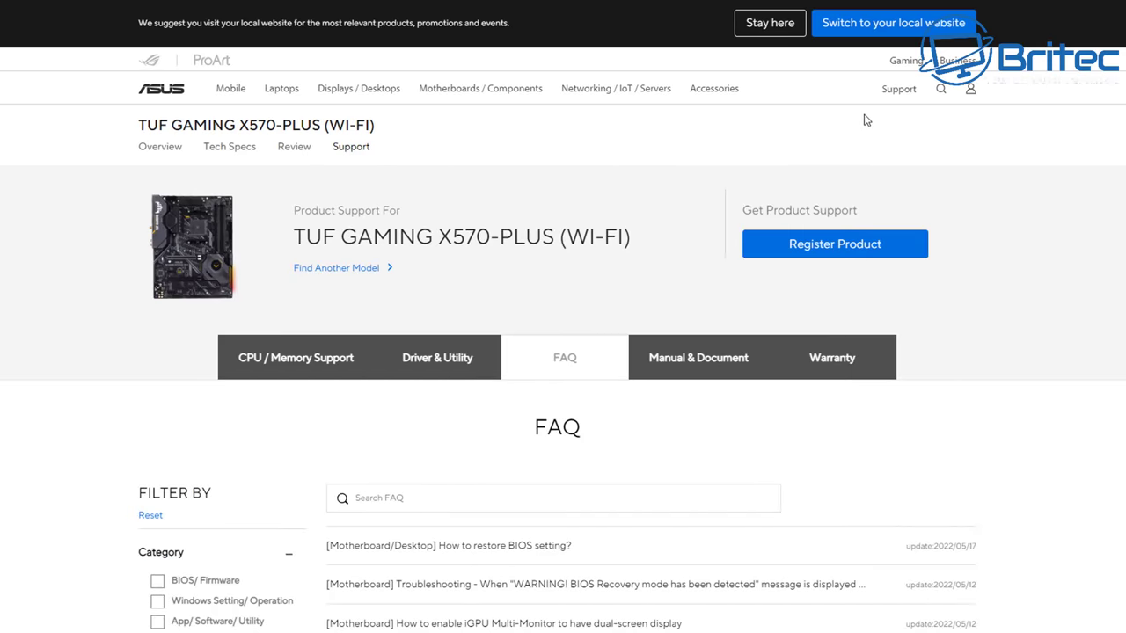
{"action": "left_click", "coordinate": [437, 364]}
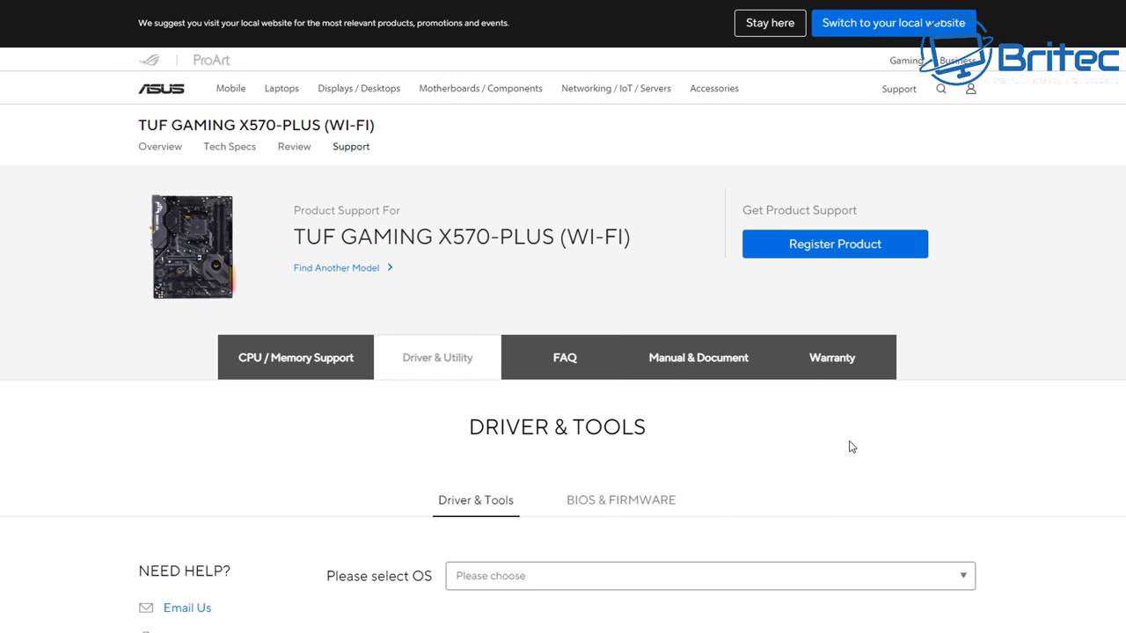
{"action": "left_click", "coordinate": [858, 581]}
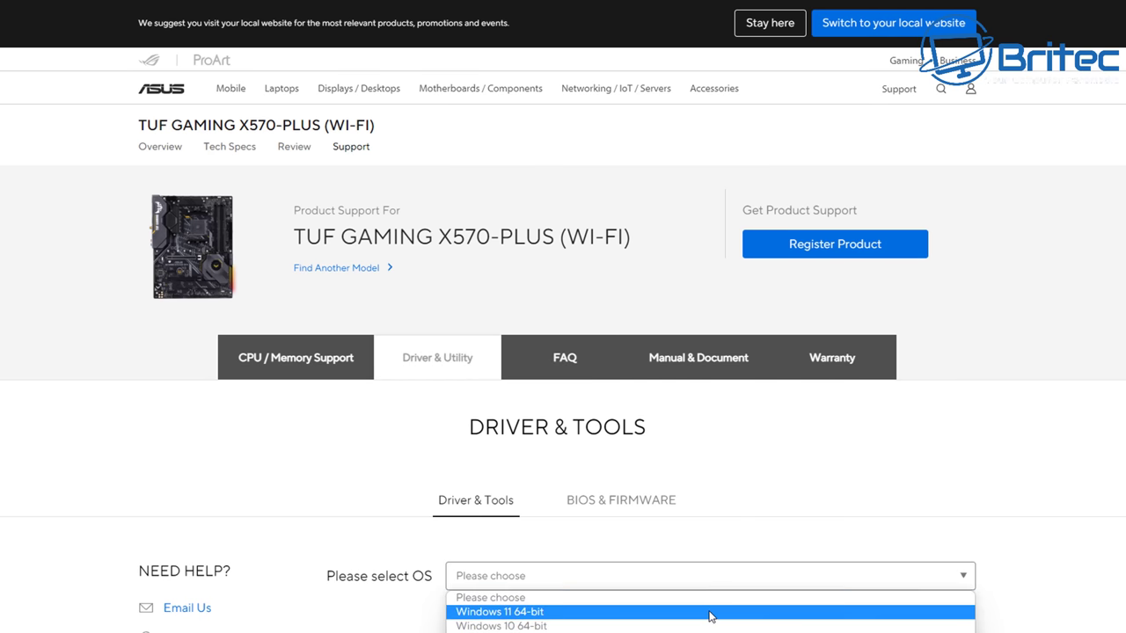
Step: Select Windows 11 64-bit to list the board's drivers
{"action": "left_click", "coordinate": [711, 611]}
{"action": "scroll", "coordinate": [1119, 463], "scroll_direction": "down", "scroll_amount": 5}
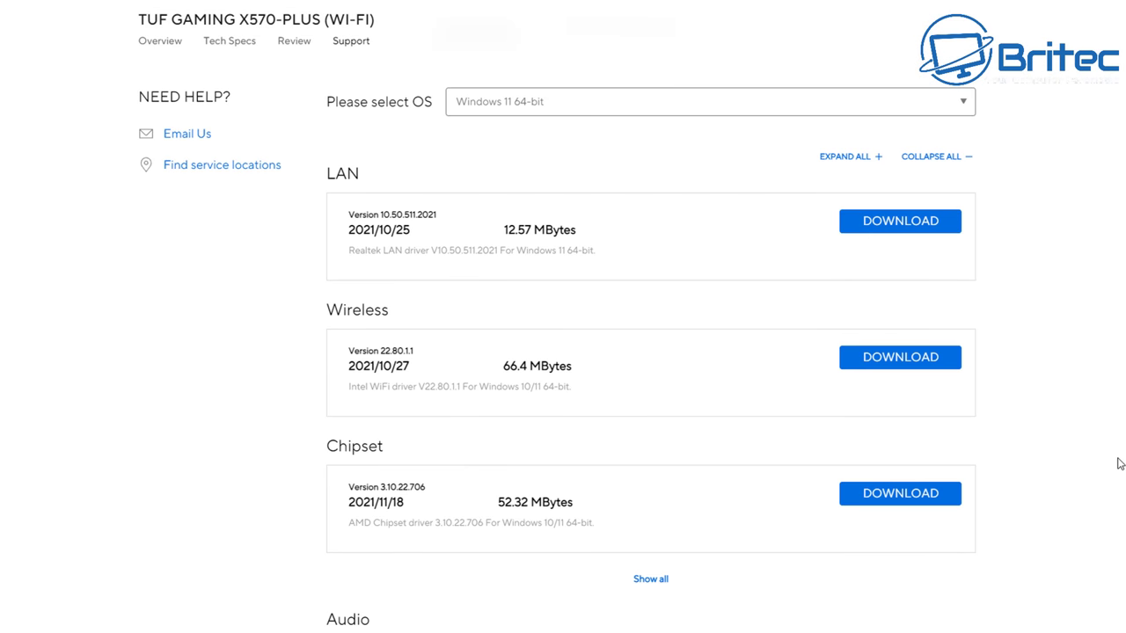
{"action": "scroll", "coordinate": [1118, 463], "scroll_direction": "down", "scroll_amount": 1}
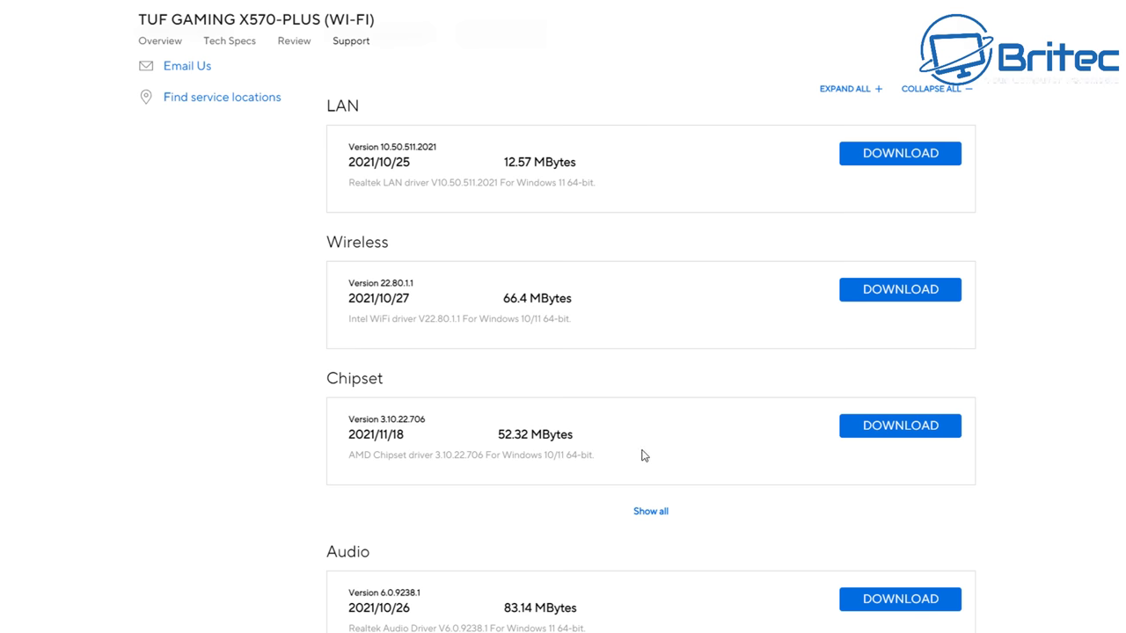
Step: Show all Chipset driver versions and scroll through them
{"action": "left_click", "coordinate": [656, 514]}
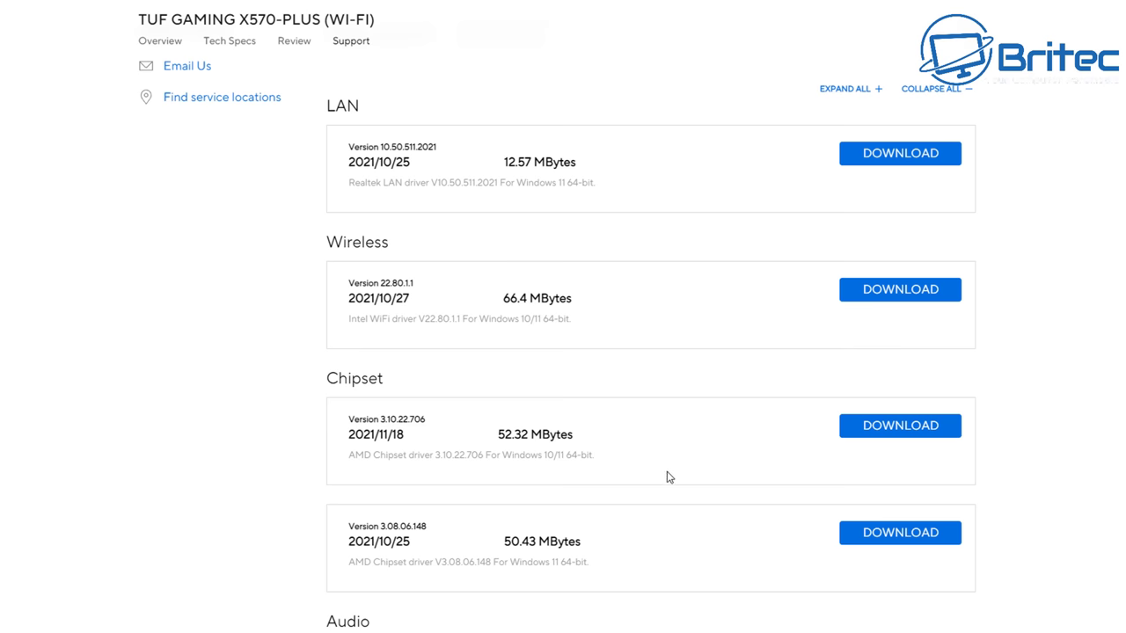
{"action": "scroll", "coordinate": [669, 476], "scroll_direction": "down", "scroll_amount": 6}
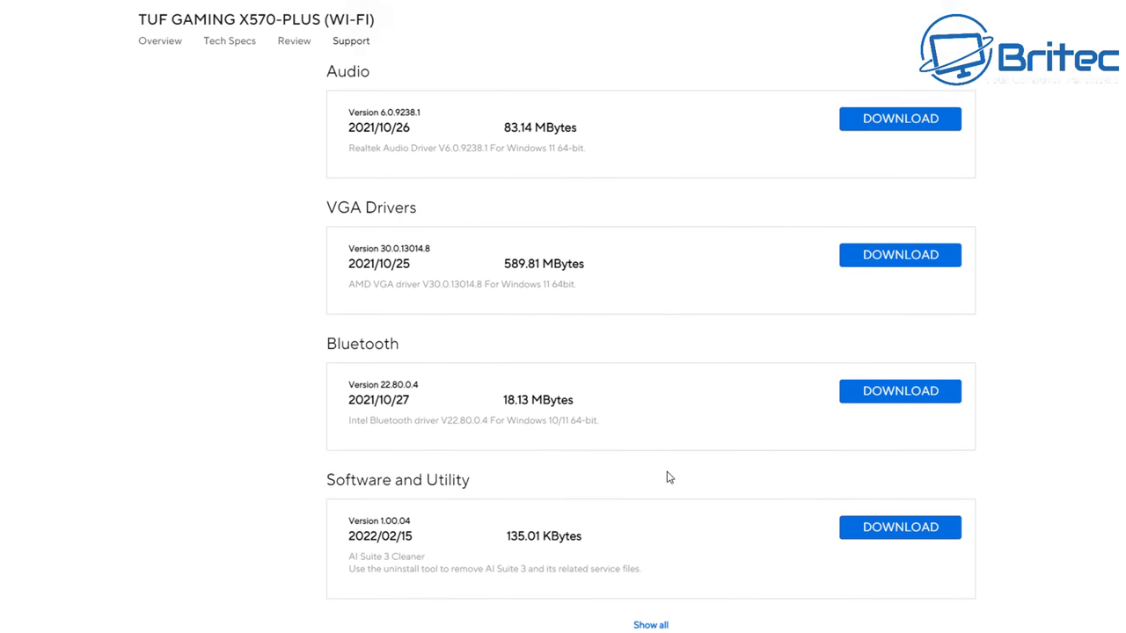
{"action": "scroll", "coordinate": [668, 477], "scroll_direction": "down", "scroll_amount": 2}
{"action": "scroll", "coordinate": [668, 477], "scroll_direction": "down", "scroll_amount": 2}
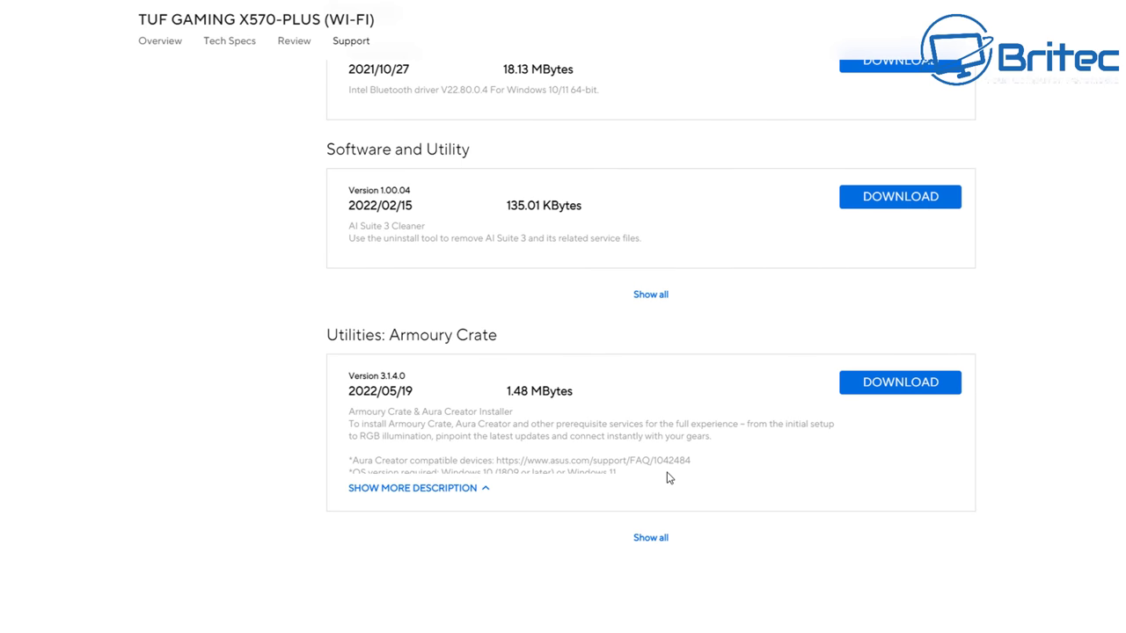
{"action": "scroll", "coordinate": [668, 477], "scroll_direction": "up", "scroll_amount": 10}
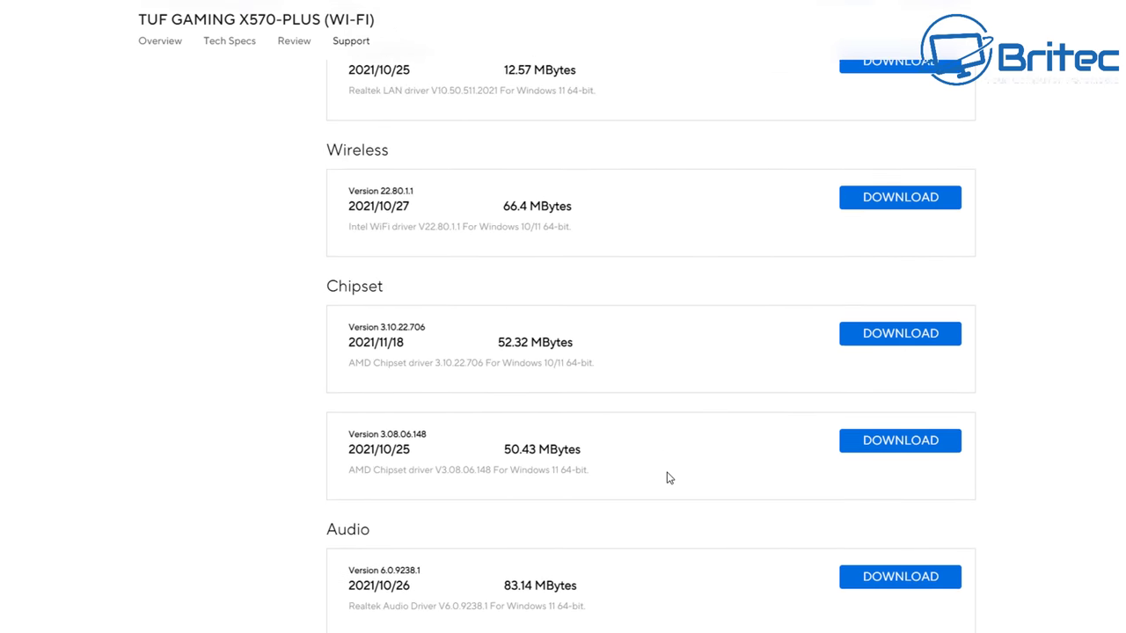
{"action": "scroll", "coordinate": [669, 477], "scroll_direction": "up", "scroll_amount": 2}
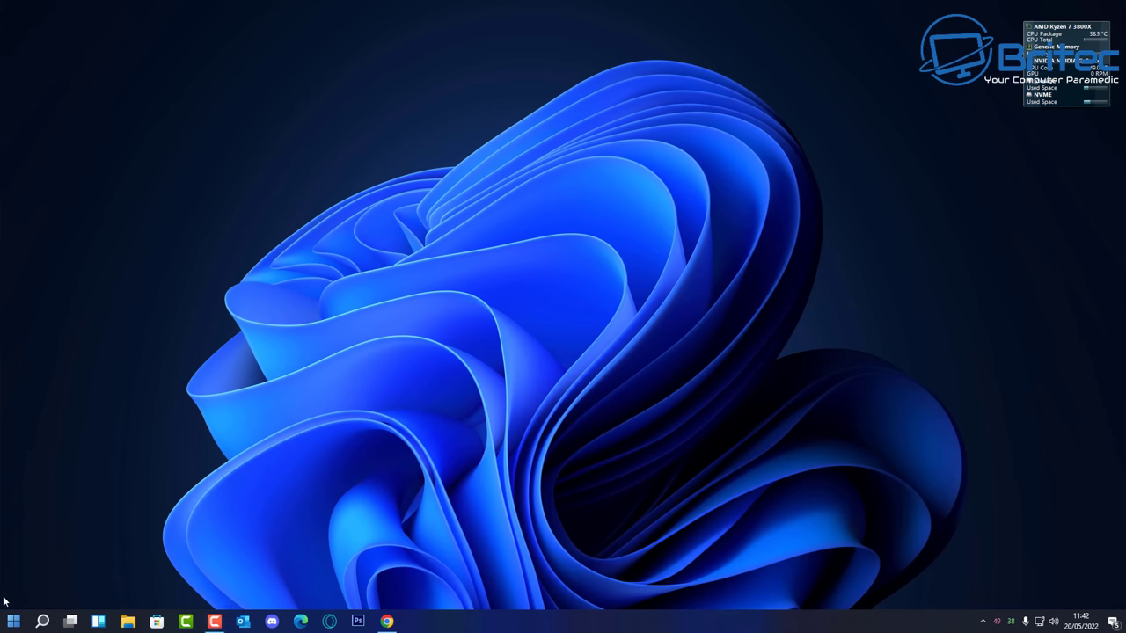
Step: Launch Device Manager from the Start right-click menu and expand Universal Serial Bus controllers
{"action": "right_click", "coordinate": [13, 621]}
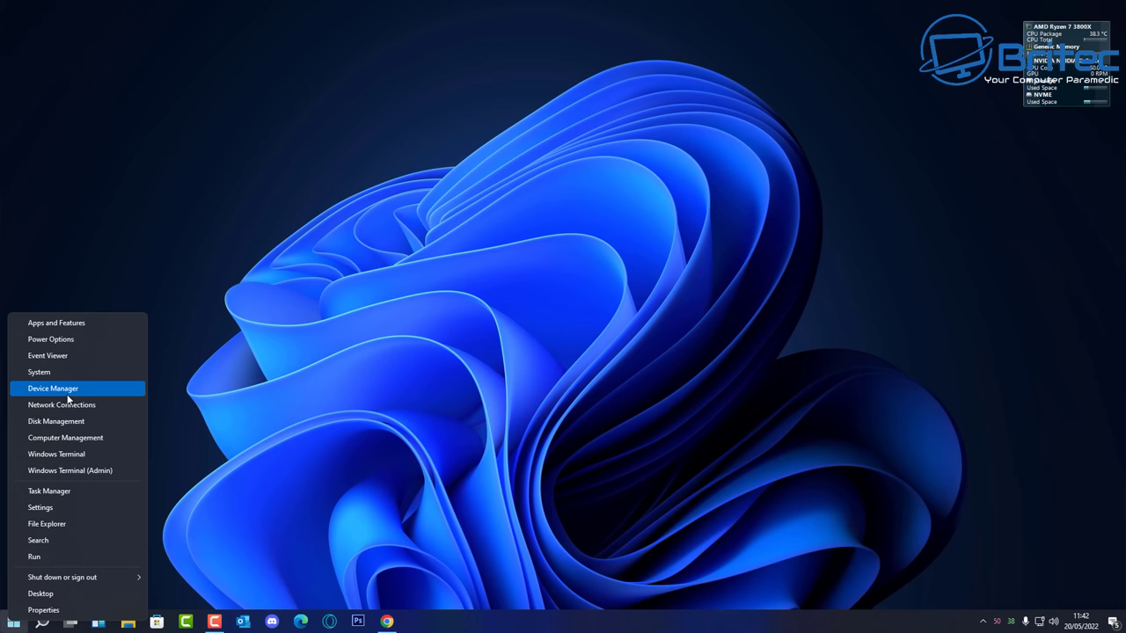
{"action": "left_click", "coordinate": [67, 389]}
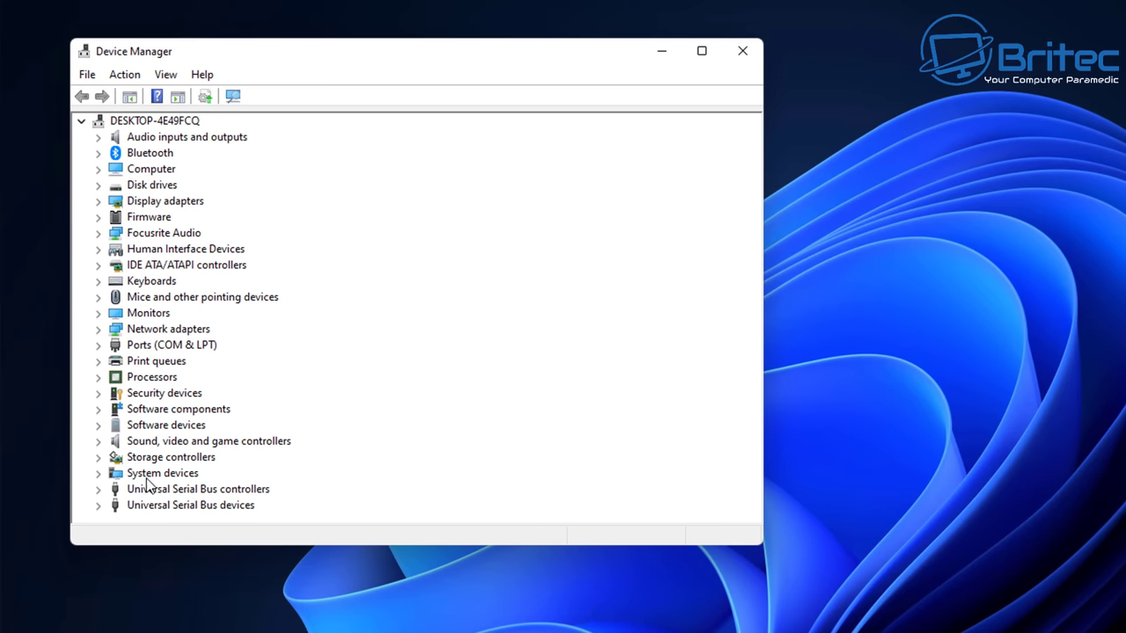
{"action": "left_click", "coordinate": [97, 490]}
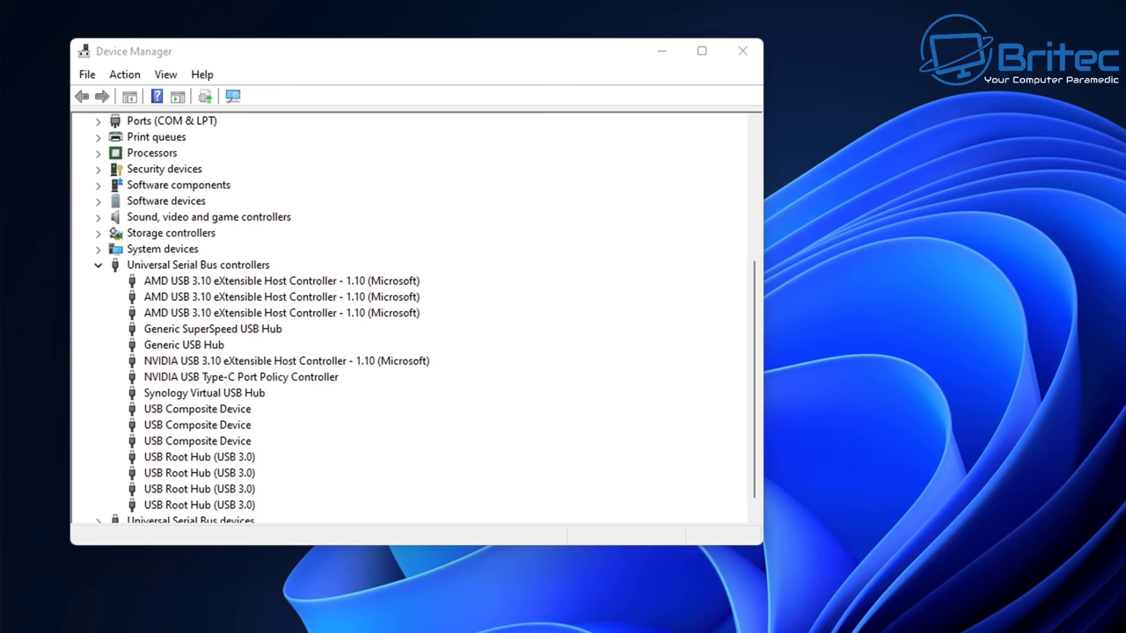
Step: Run Update driver on the first AMD USB 3.10 eXtensible Host Controller and search Windows Update
{"action": "left_click", "coordinate": [335, 285]}
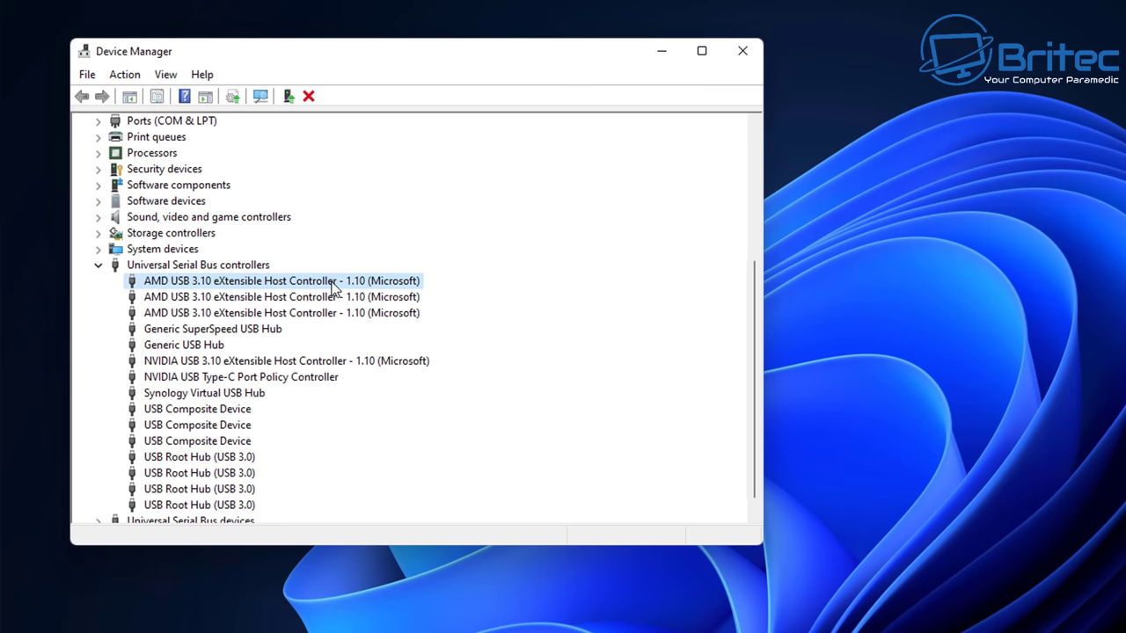
{"action": "right_click", "coordinate": [335, 287]}
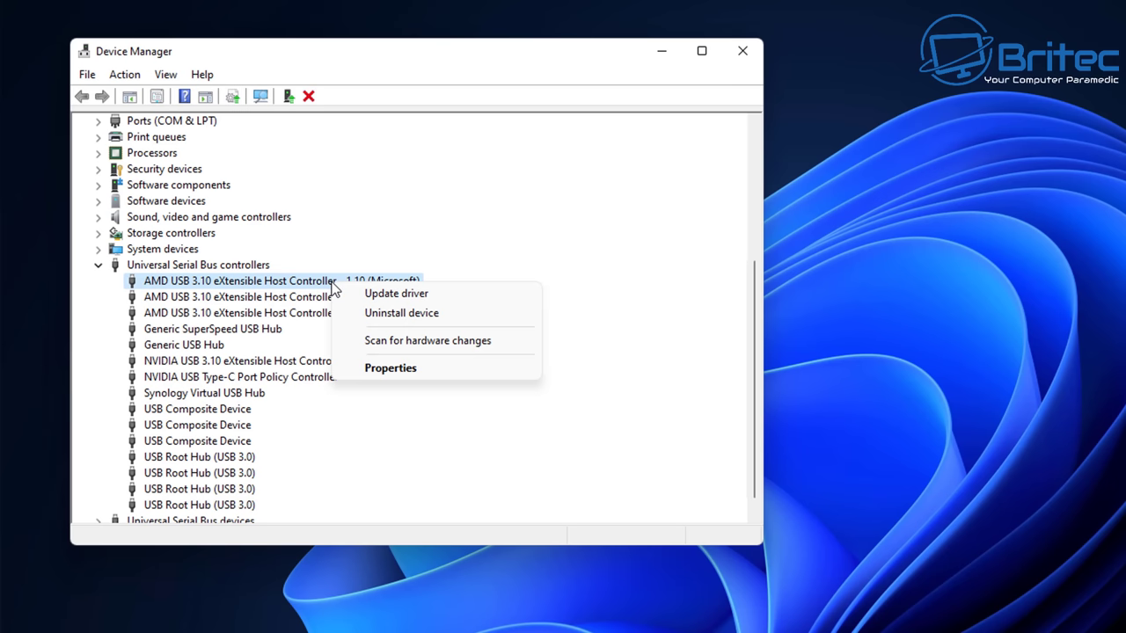
{"action": "left_click", "coordinate": [395, 294]}
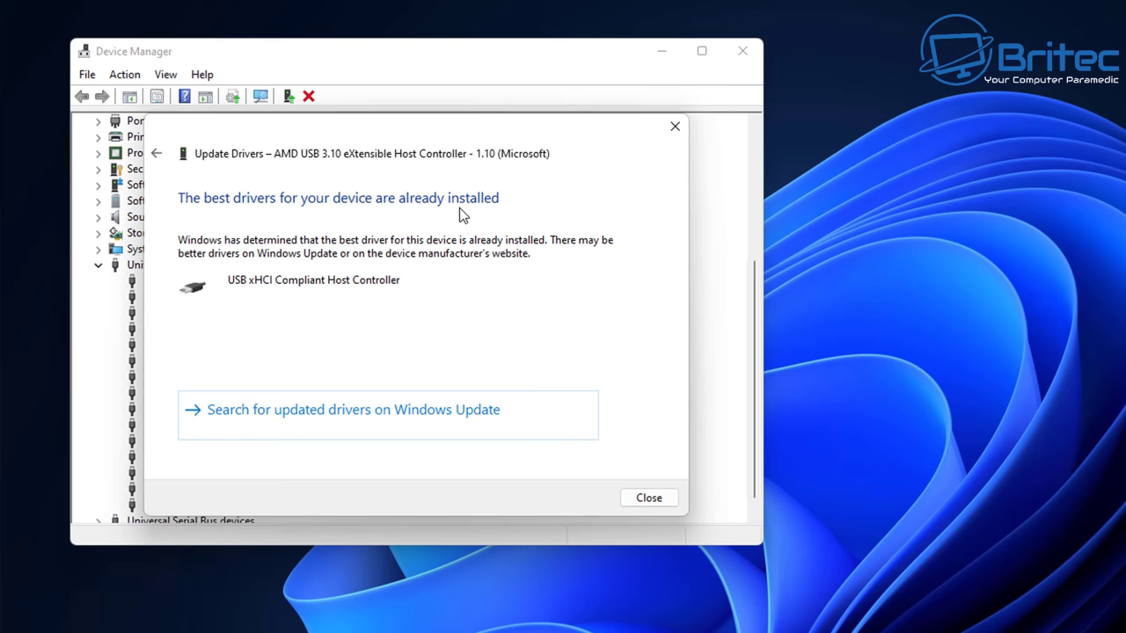
{"action": "left_click", "coordinate": [354, 413]}
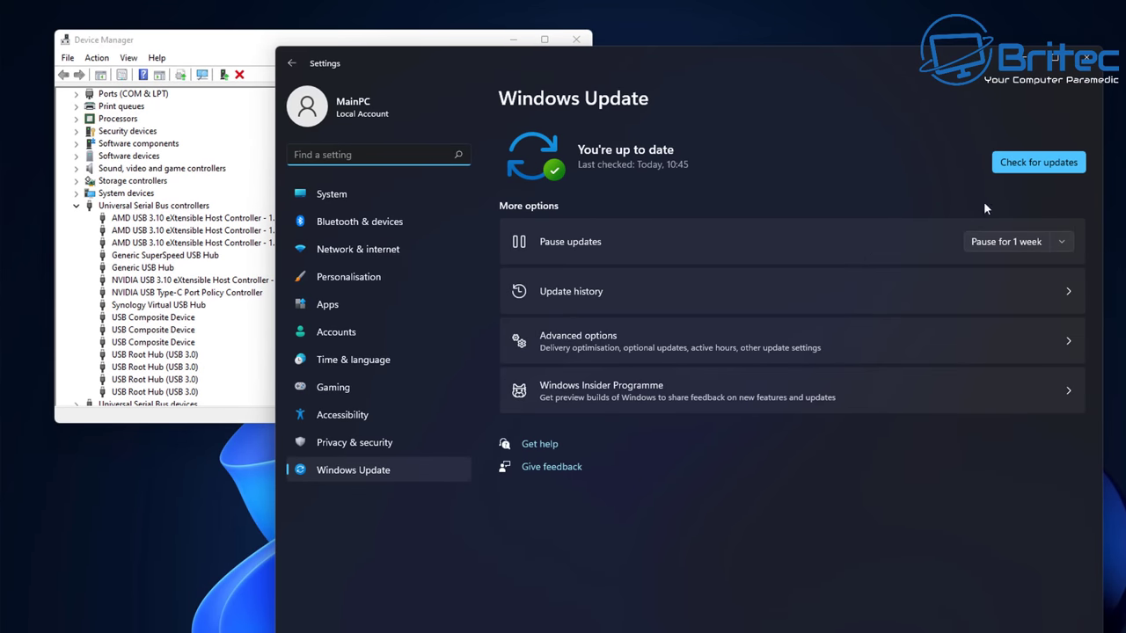
Step: Check for Windows updates, then close Settings to return to Device Manager
{"action": "left_click", "coordinate": [1020, 161]}
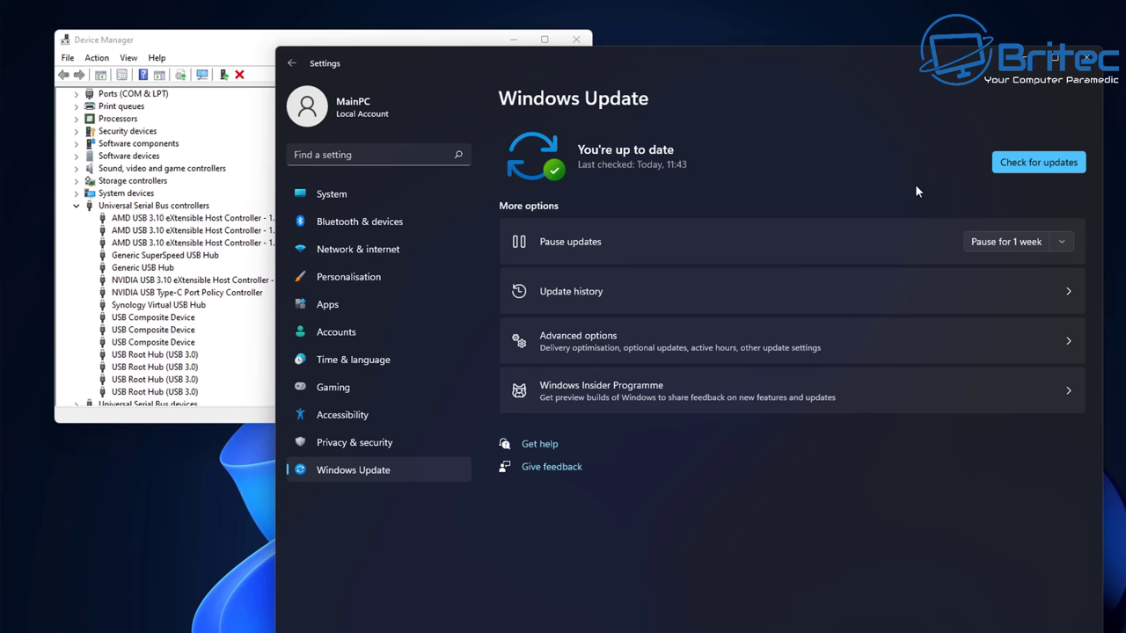
{"action": "left_click", "coordinate": [1088, 58]}
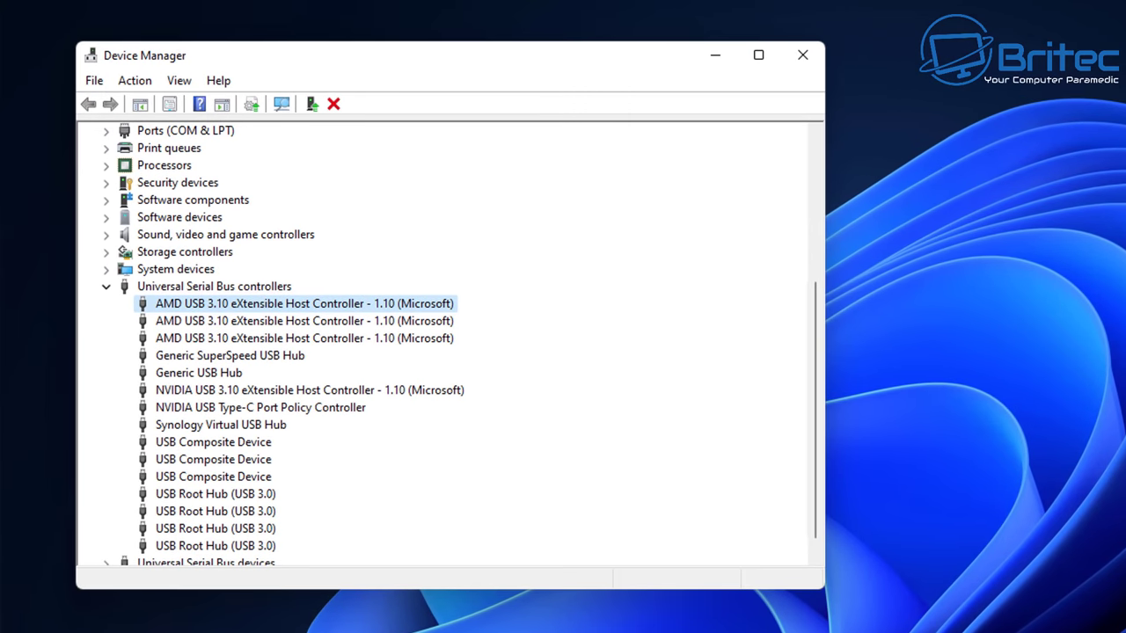
Step: Select the first AMD USB 3.10 eXtensible Host Controller and show its context menu
{"action": "left_click", "coordinate": [276, 305]}
{"action": "right_click", "coordinate": [274, 307]}
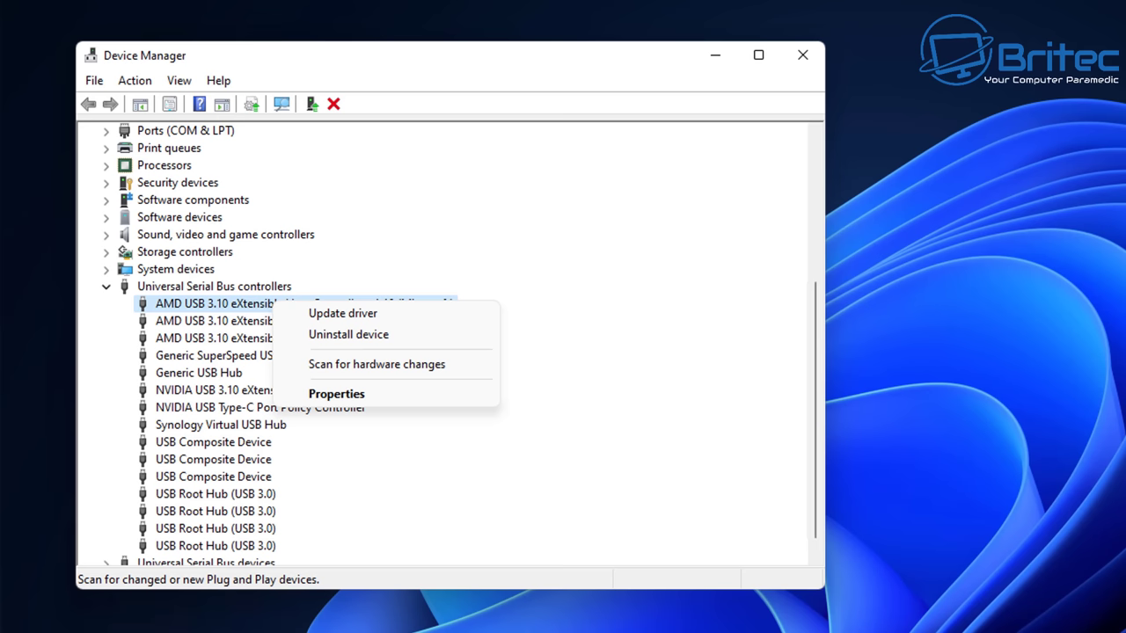
Step: Open the controller's Properties and point out its working-properly status on the General tab
{"action": "left_click", "coordinate": [363, 391]}
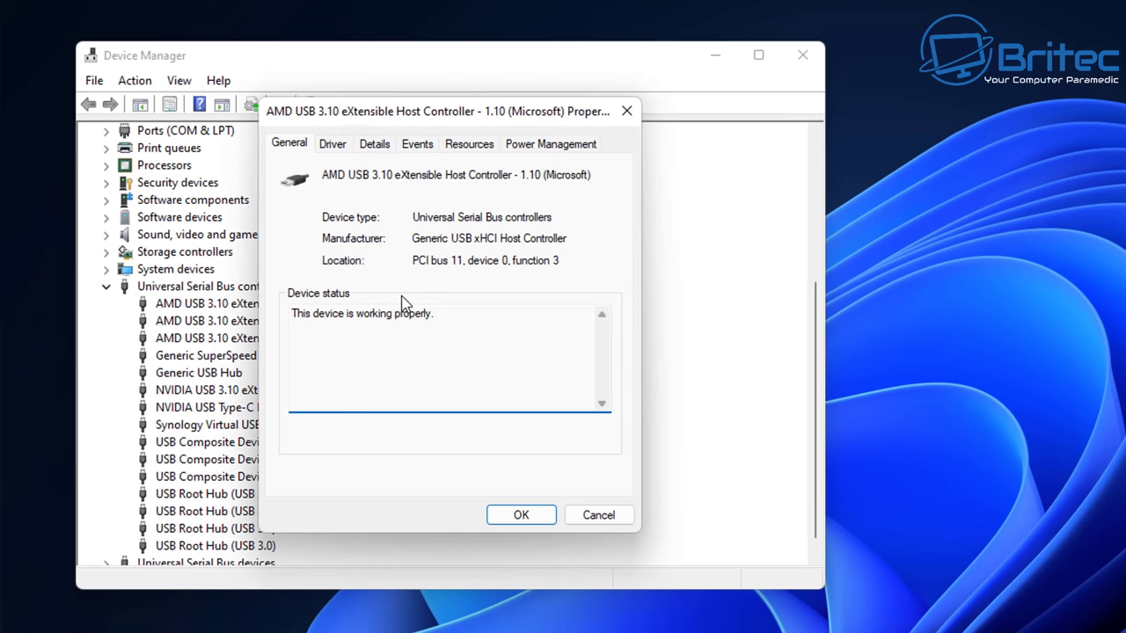
{"action": "left_click_drag", "start_coordinate": [295, 316], "coordinate": [458, 316]}
{"action": "left_click", "coordinate": [423, 360]}
Step: On the Driver tab, point out the driver date 18/01/2022
{"action": "left_click", "coordinate": [330, 145]}
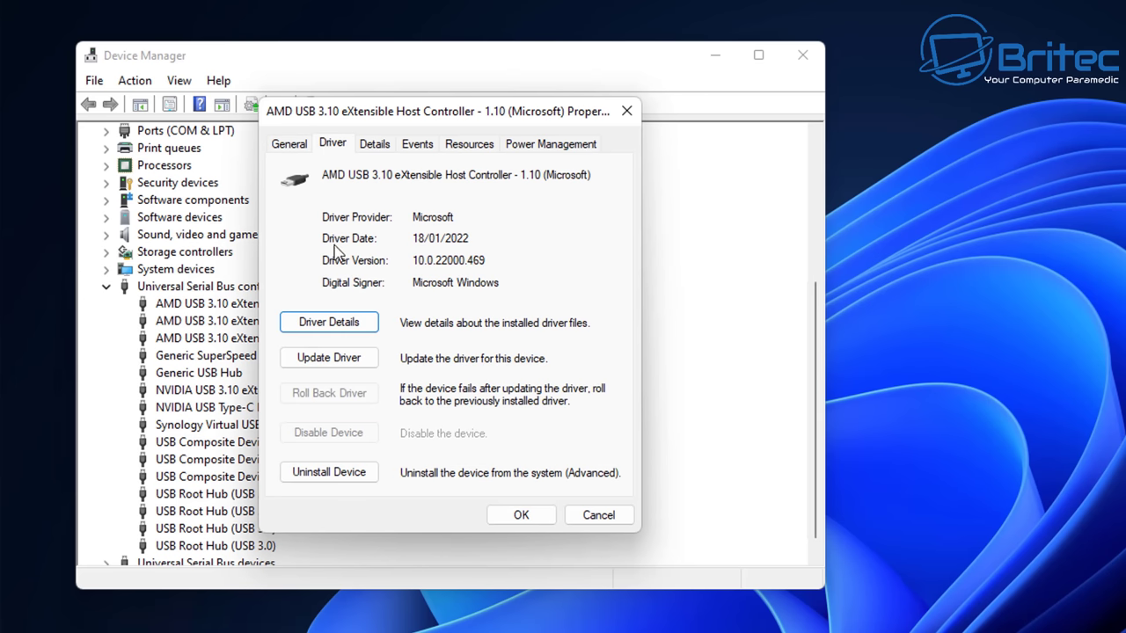
{"action": "left_click_drag", "start_coordinate": [480, 241], "coordinate": [398, 239]}
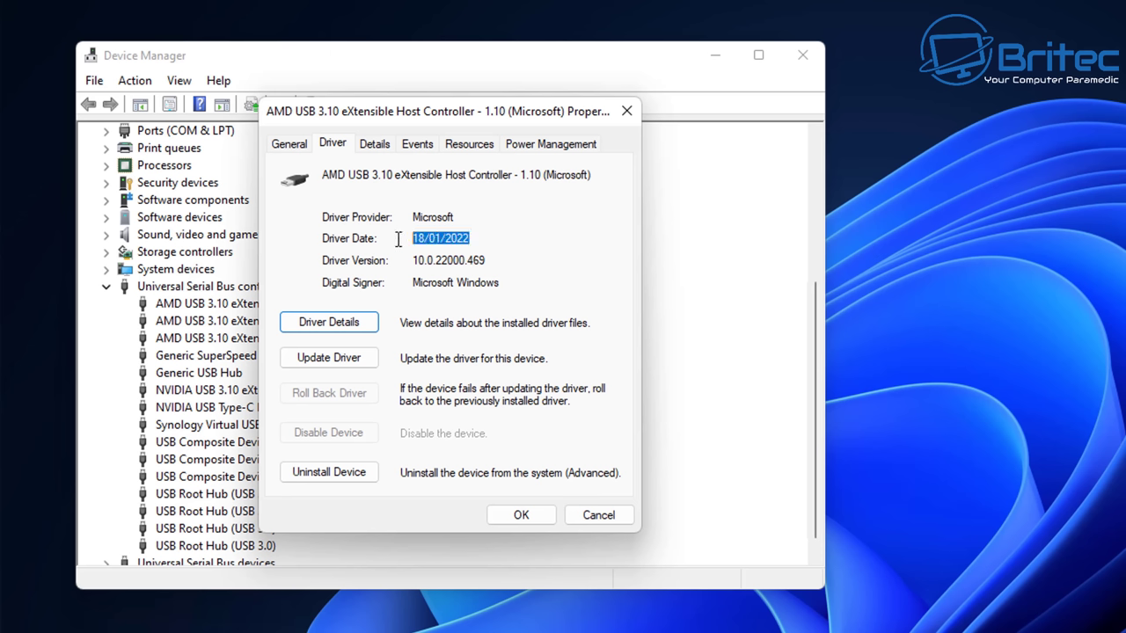
{"action": "left_click", "coordinate": [505, 262]}
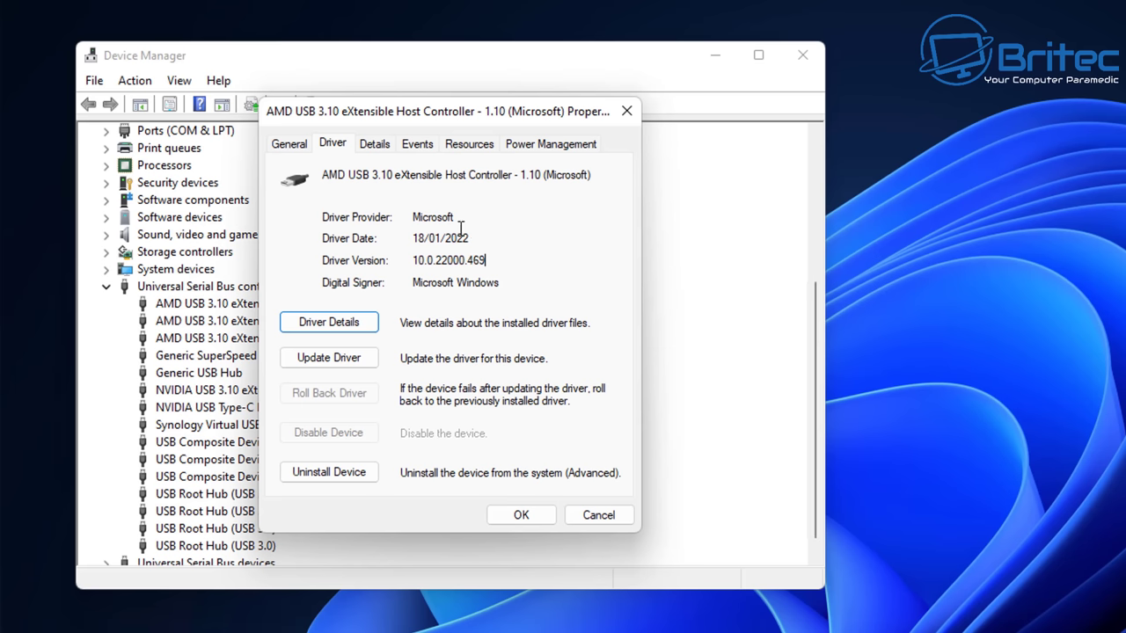
Step: Show Hardware IDs on the Details tab and copy the first ID
{"action": "left_click", "coordinate": [374, 146]}
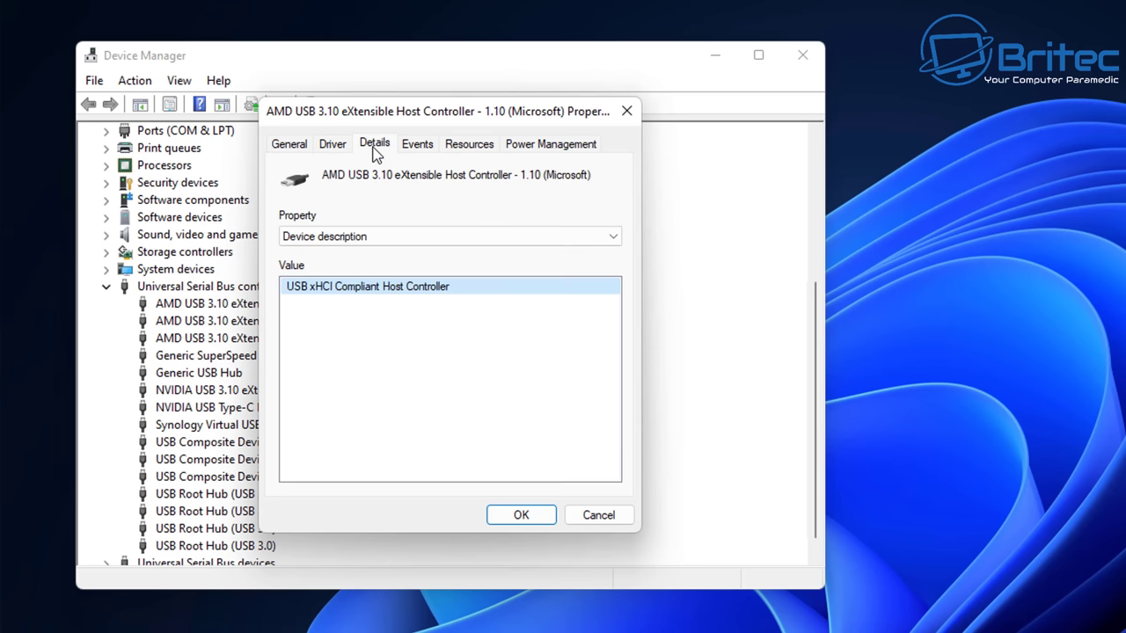
{"action": "left_click", "coordinate": [446, 236]}
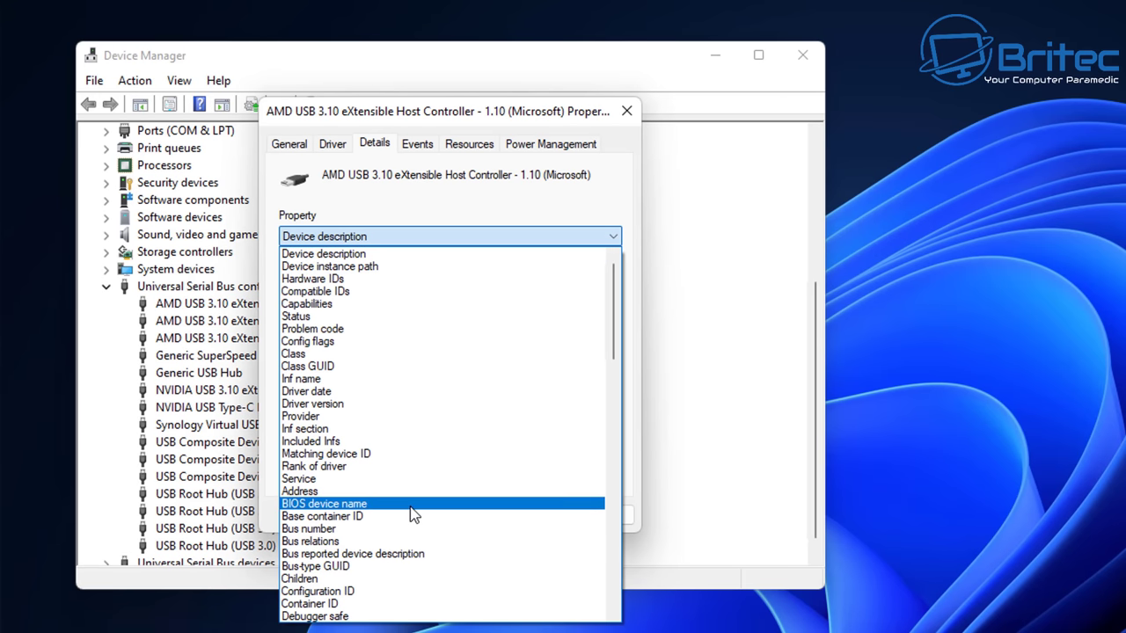
{"action": "left_click", "coordinate": [387, 280]}
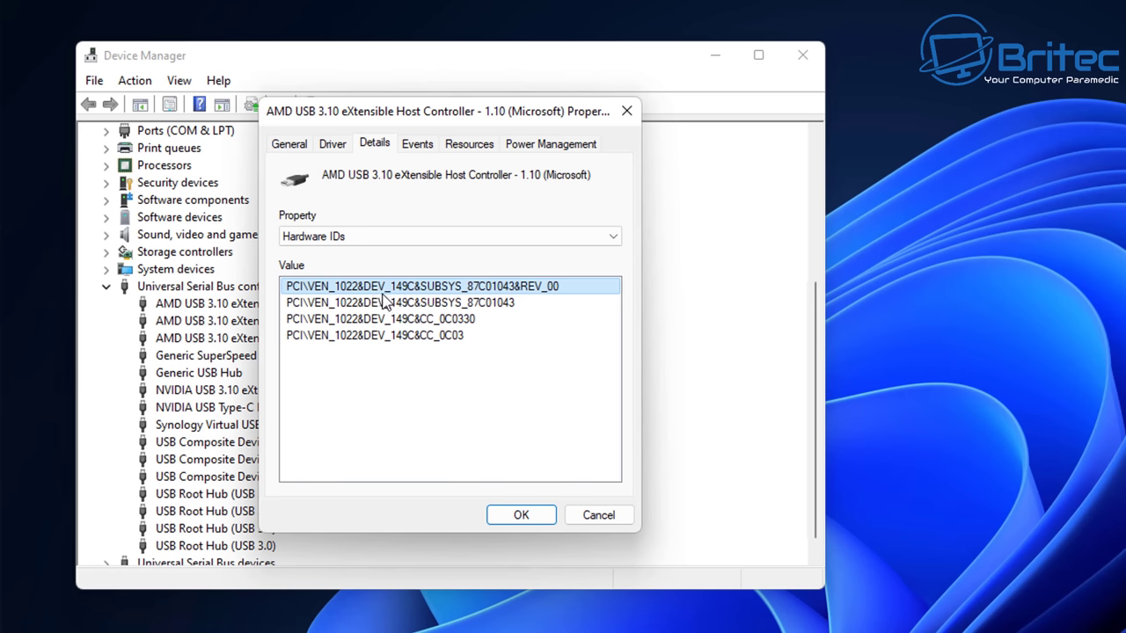
{"action": "left_click", "coordinate": [451, 288]}
{"action": "right_click", "coordinate": [451, 290]}
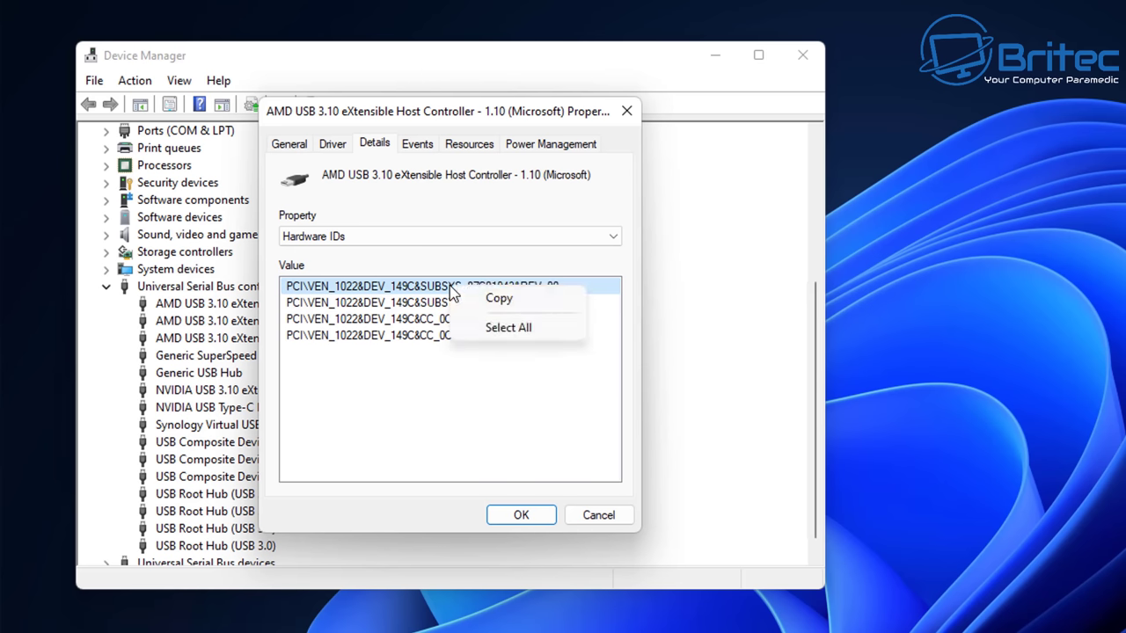
{"action": "left_click", "coordinate": [497, 299]}
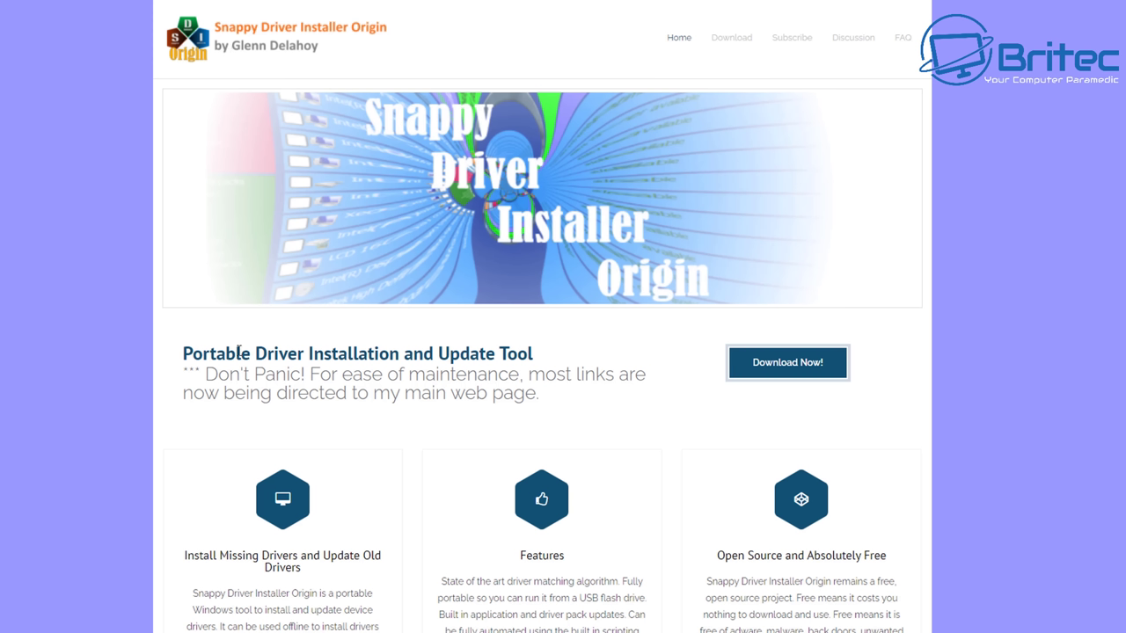
Step: Go to the SDIO download page and scroll to the Version 1.12.4 download table
{"action": "left_click", "coordinate": [795, 370]}
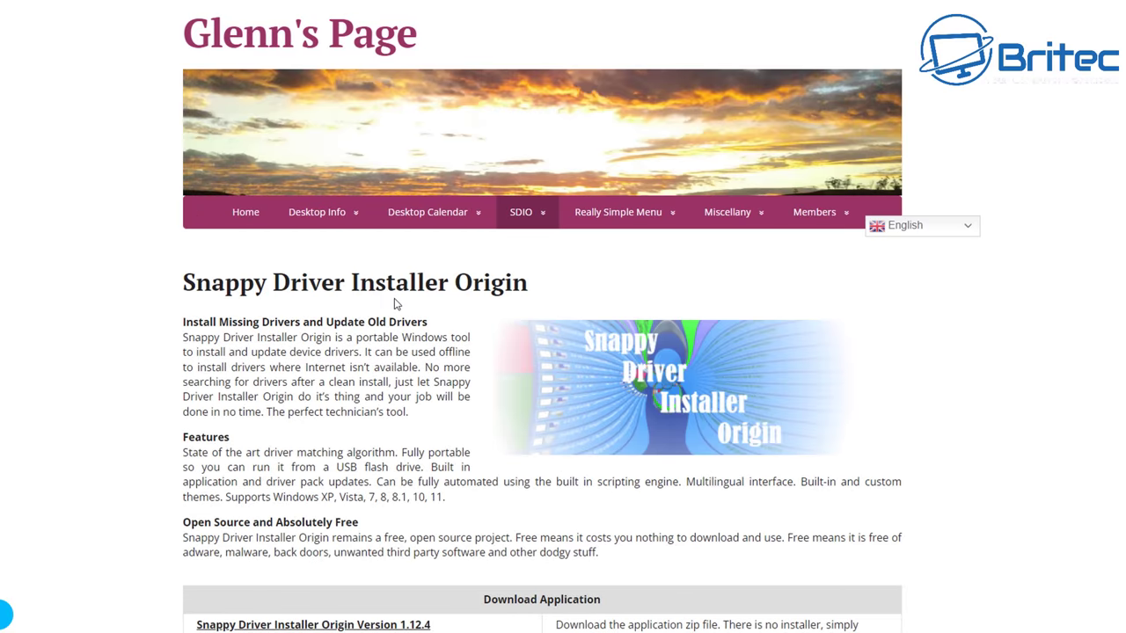
{"action": "scroll", "coordinate": [395, 304], "scroll_direction": "down", "scroll_amount": 4}
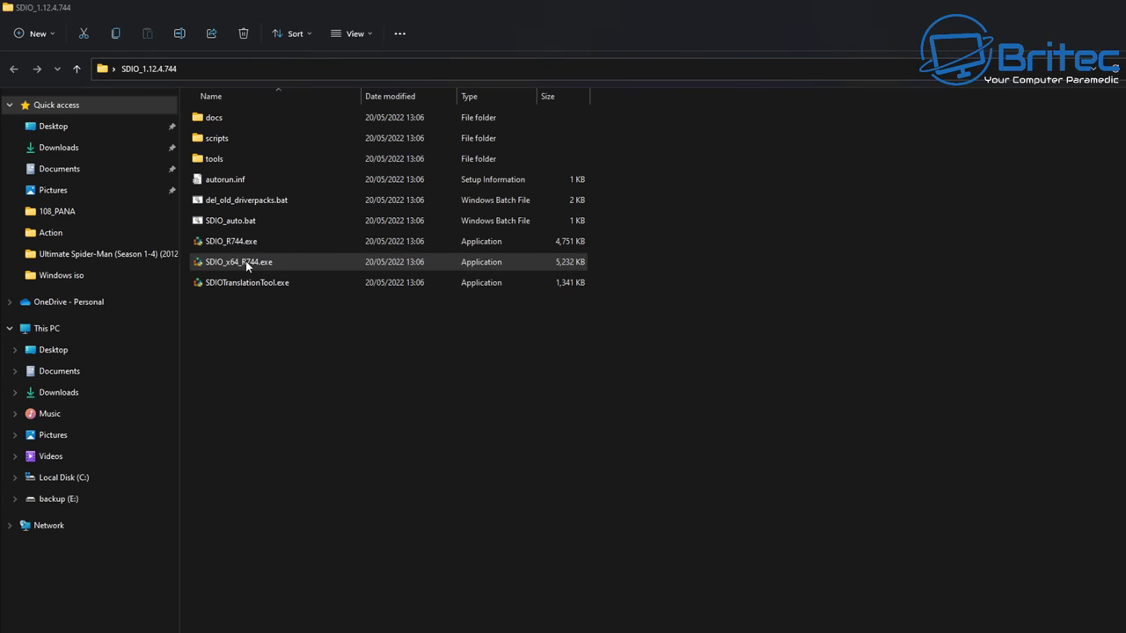
Step: Launch SDIO_x64_R744.exe and run it anyway past the SmartScreen warning
{"action": "double_click", "coordinate": [246, 261]}
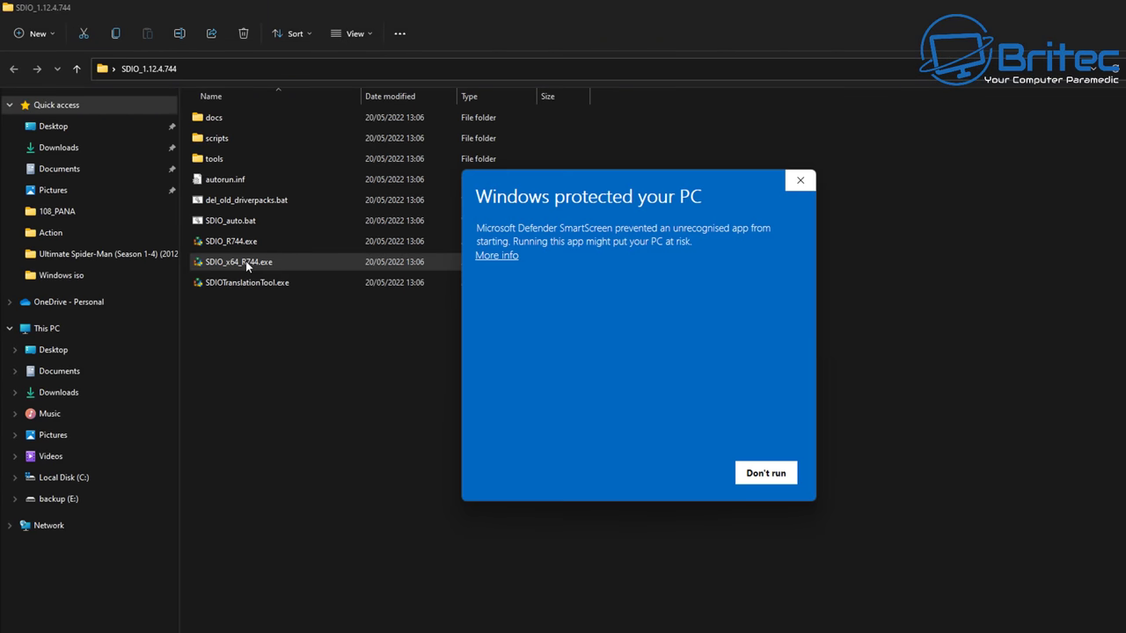
{"action": "left_click", "coordinate": [485, 257]}
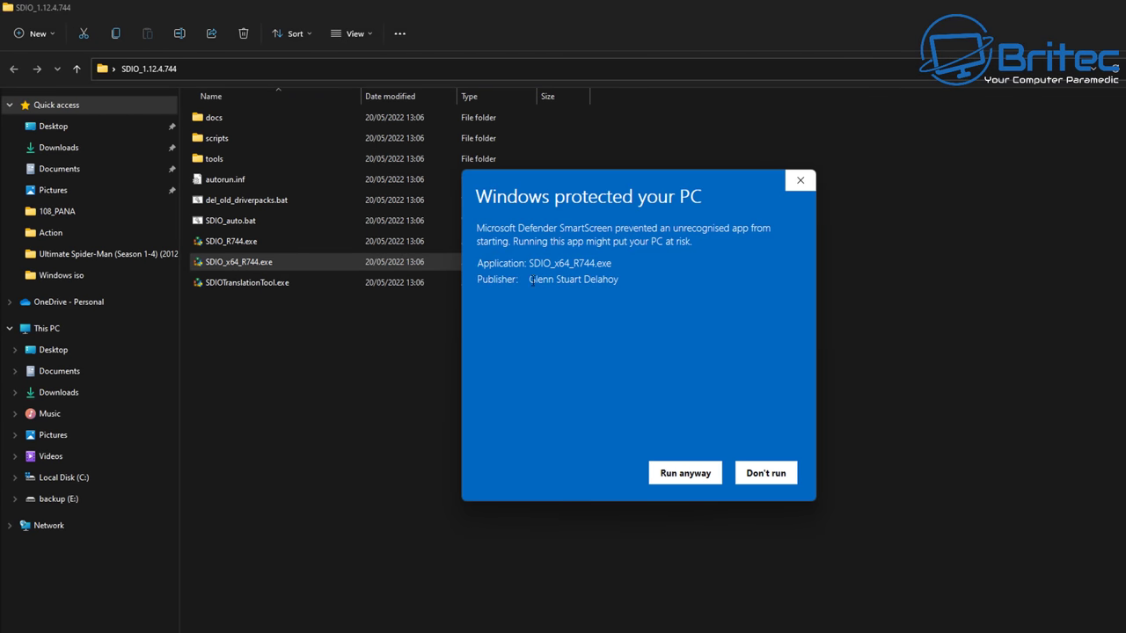
{"action": "left_click", "coordinate": [685, 473]}
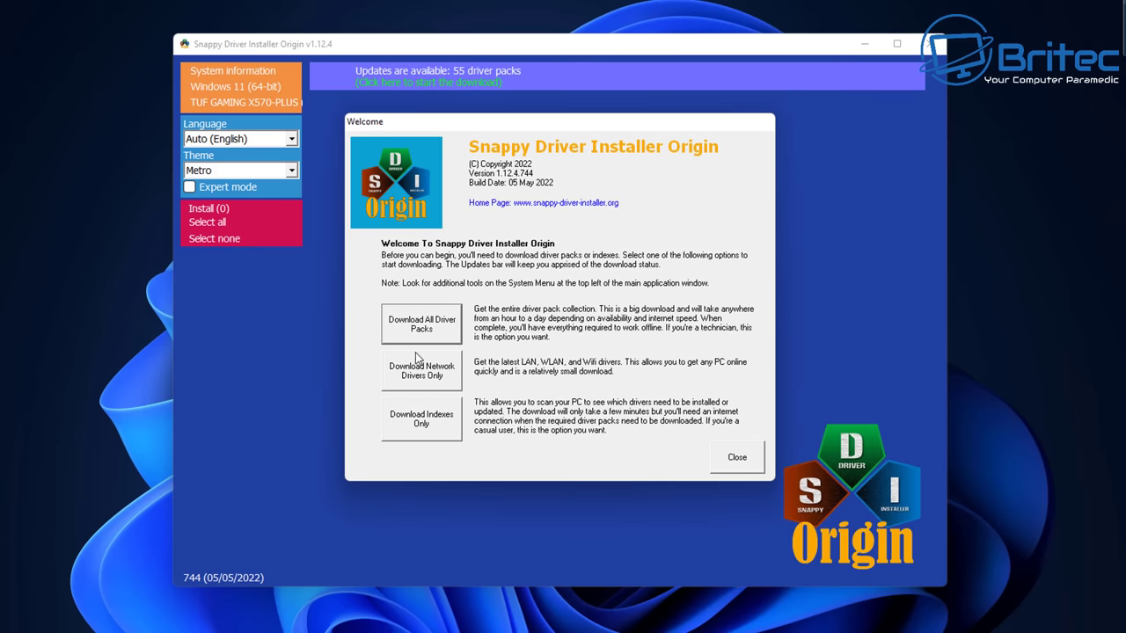
Step: Choose Download Indexes Only (20.0 MB) in the Welcome dialog and enable Expert mode
{"action": "left_click", "coordinate": [435, 431]}
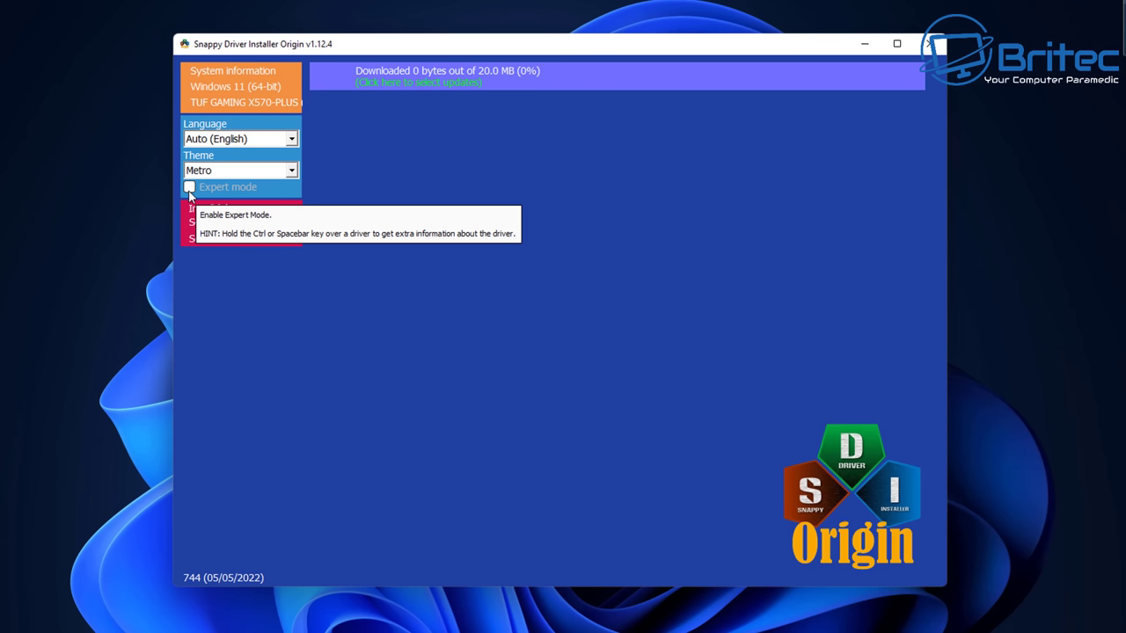
{"action": "left_click", "coordinate": [190, 189]}
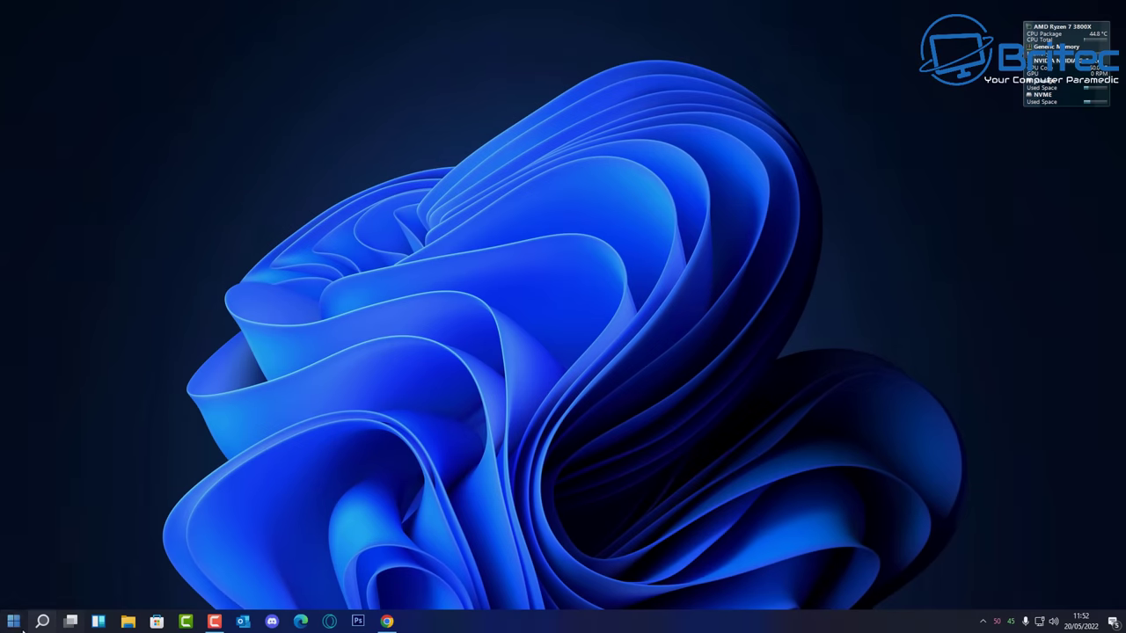
Step: Search 'power' to reach the Balanced plan's advanced power settings
{"action": "left_click", "coordinate": [40, 623]}
{"action": "type", "text": "power"}
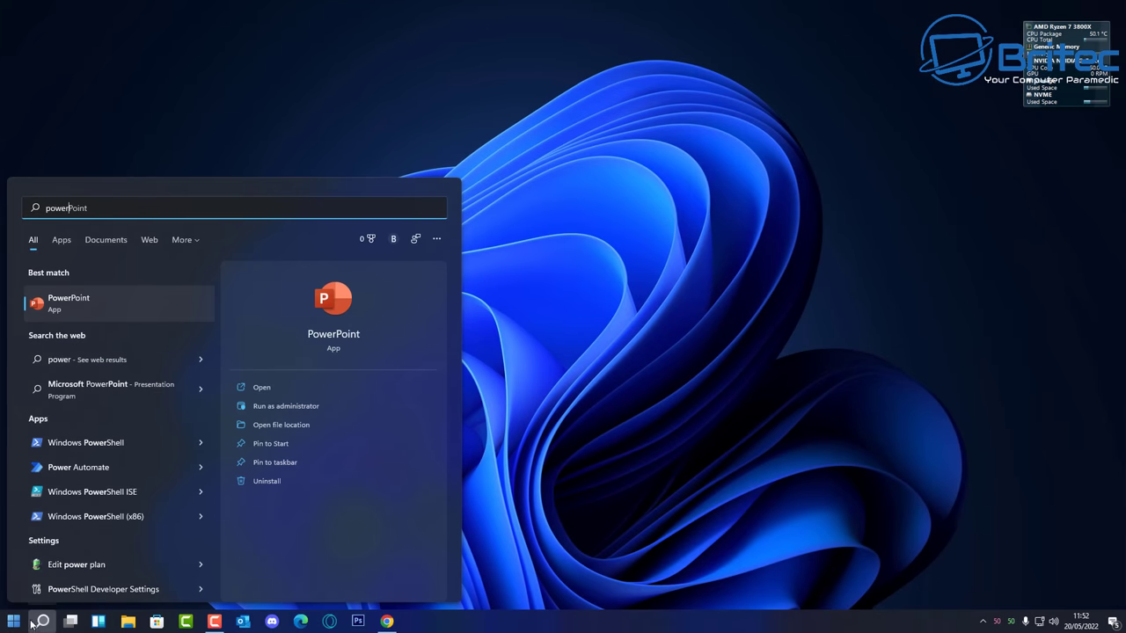
{"action": "left_click", "coordinate": [78, 568]}
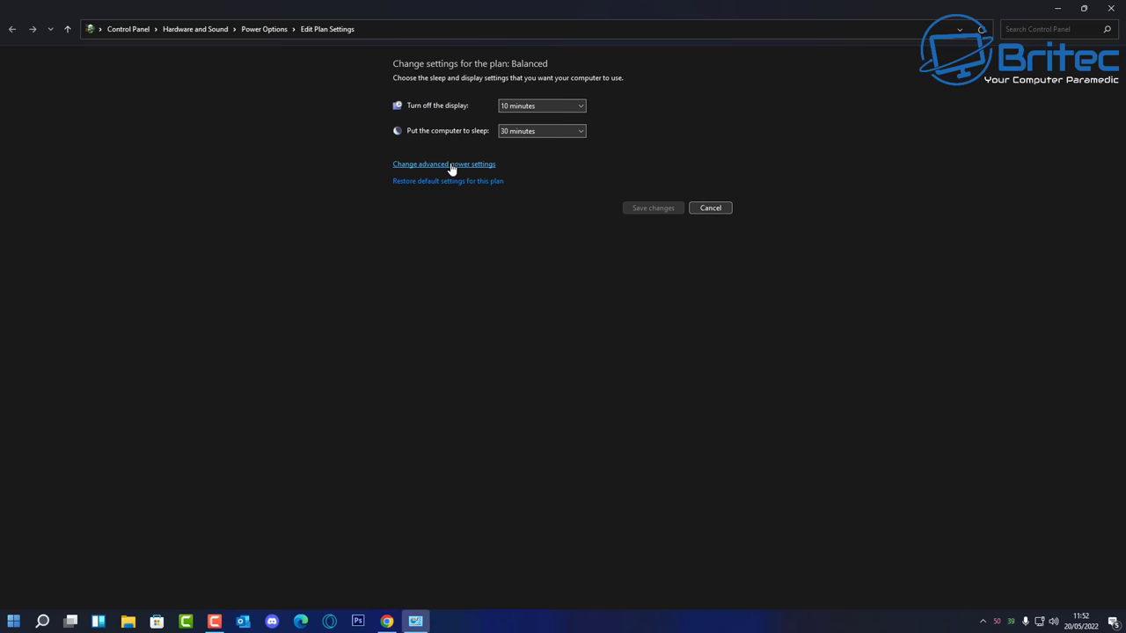
{"action": "left_click", "coordinate": [449, 164]}
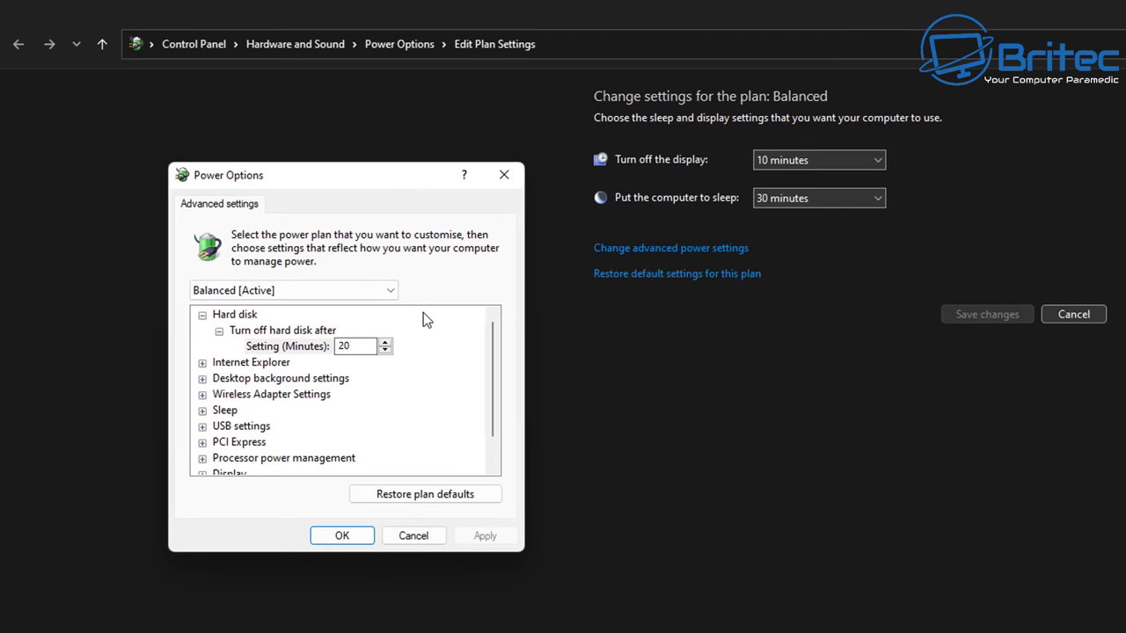
Step: Check that USB selective suspend is Enabled, leave it unchanged, and cancel
{"action": "left_click", "coordinate": [202, 429]}
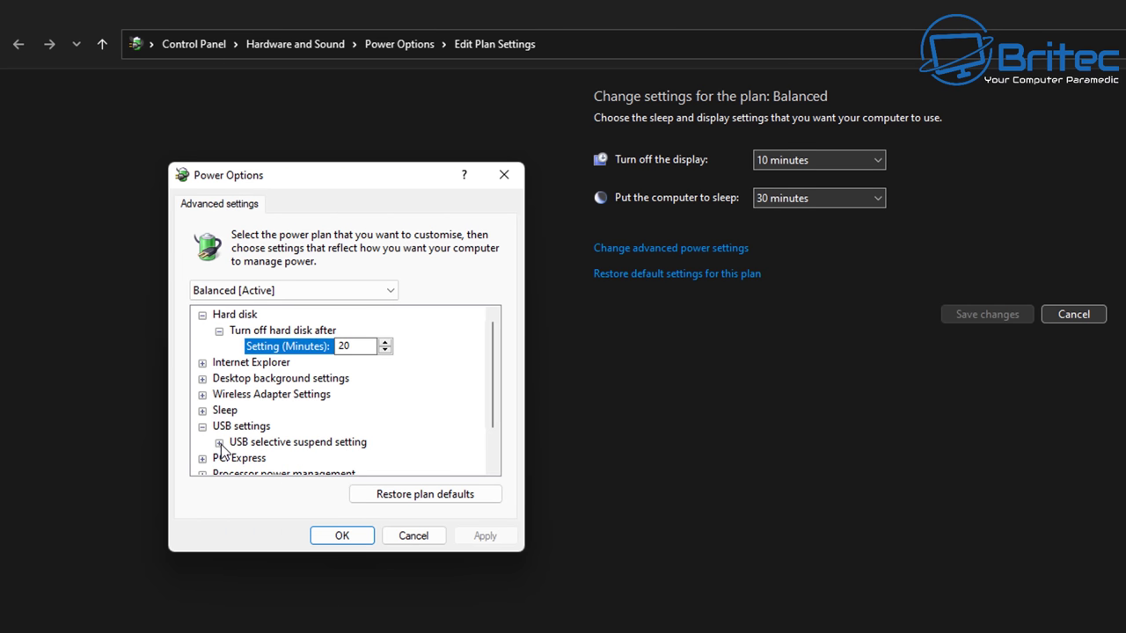
{"action": "left_click", "coordinate": [219, 442]}
{"action": "scroll", "coordinate": [403, 460], "scroll_direction": "down", "scroll_amount": 1}
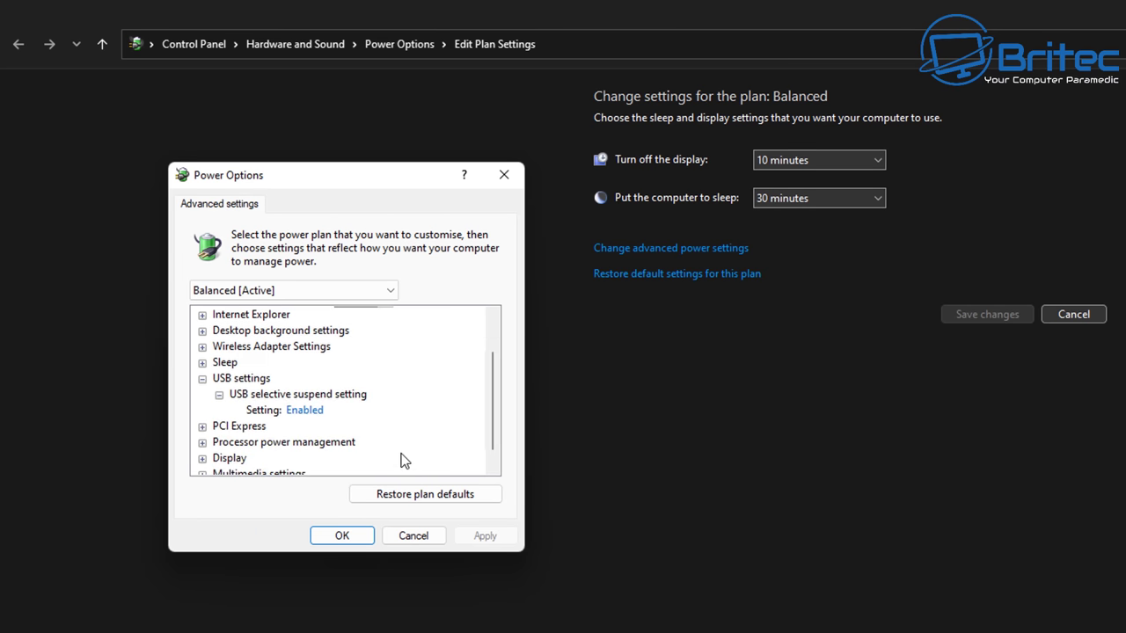
{"action": "left_click", "coordinate": [302, 411]}
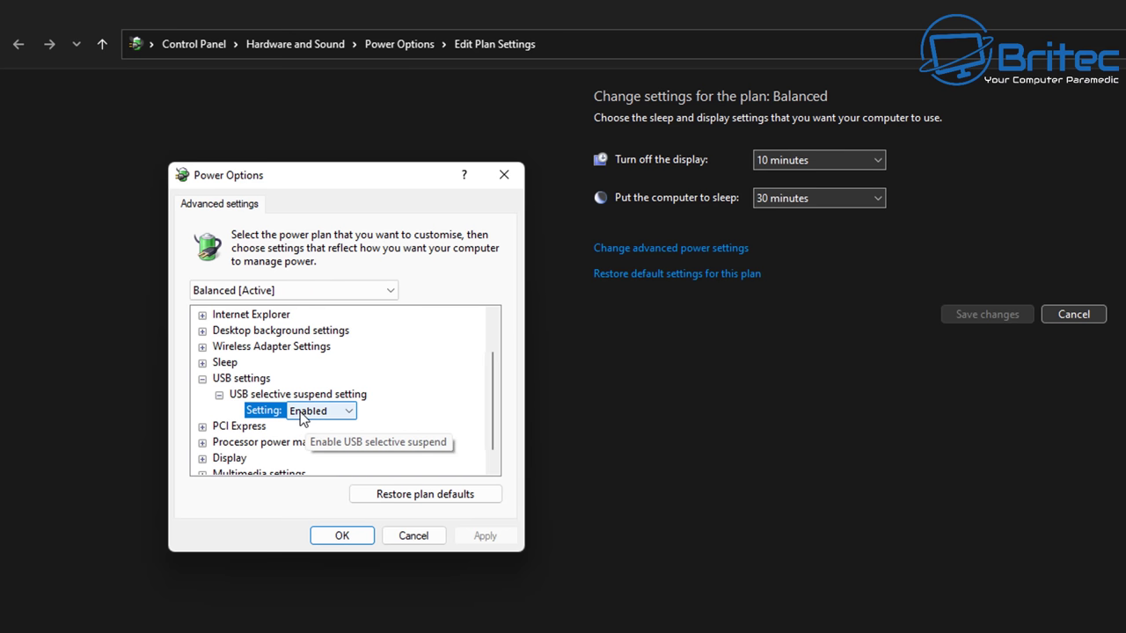
{"action": "left_click", "coordinate": [350, 413]}
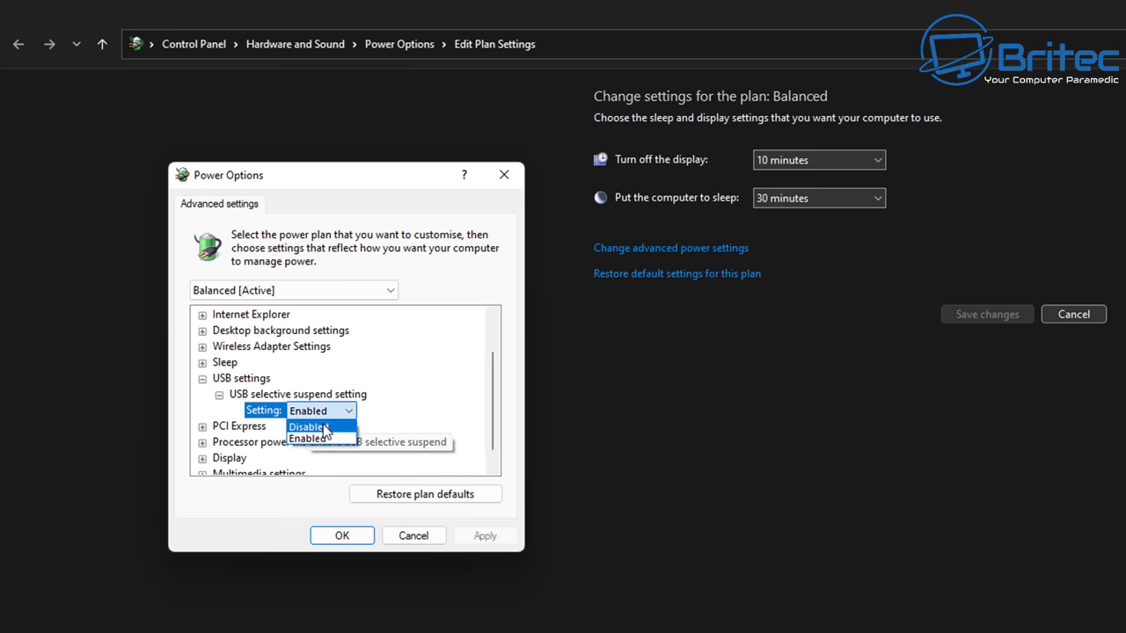
{"action": "left_click", "coordinate": [389, 411]}
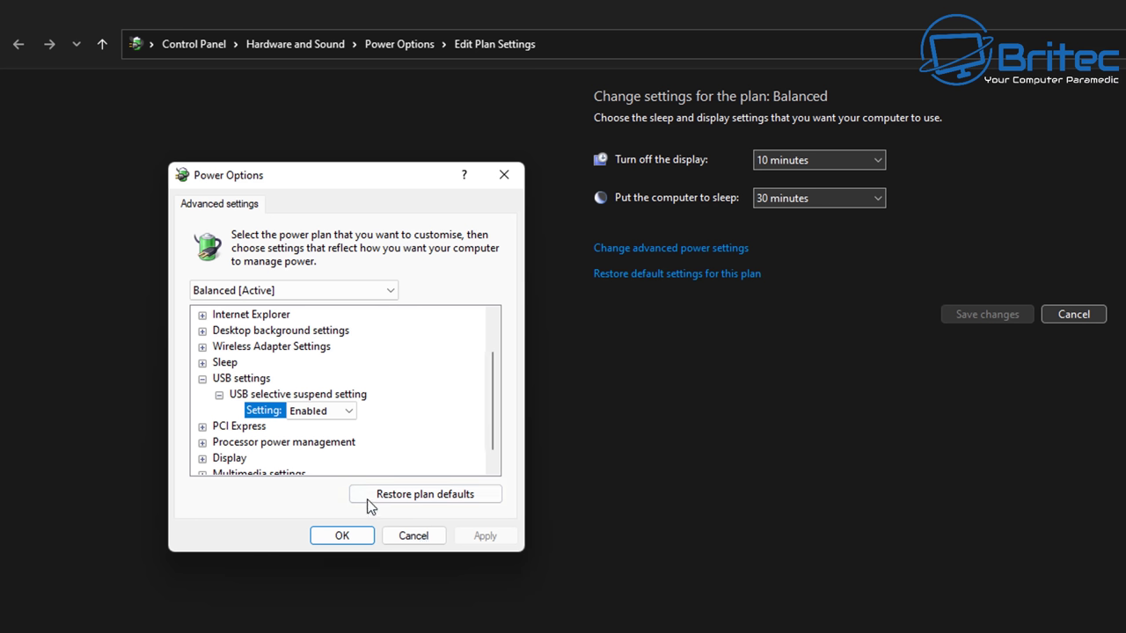
{"action": "left_click", "coordinate": [428, 537]}
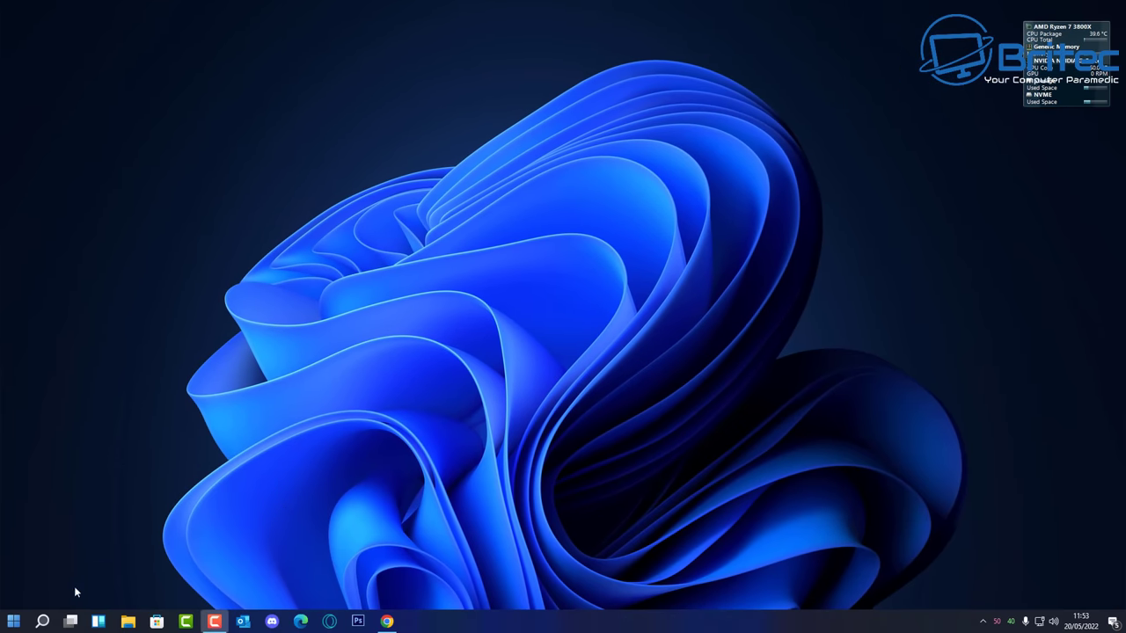
{"action": "right_click", "coordinate": [13, 621]}
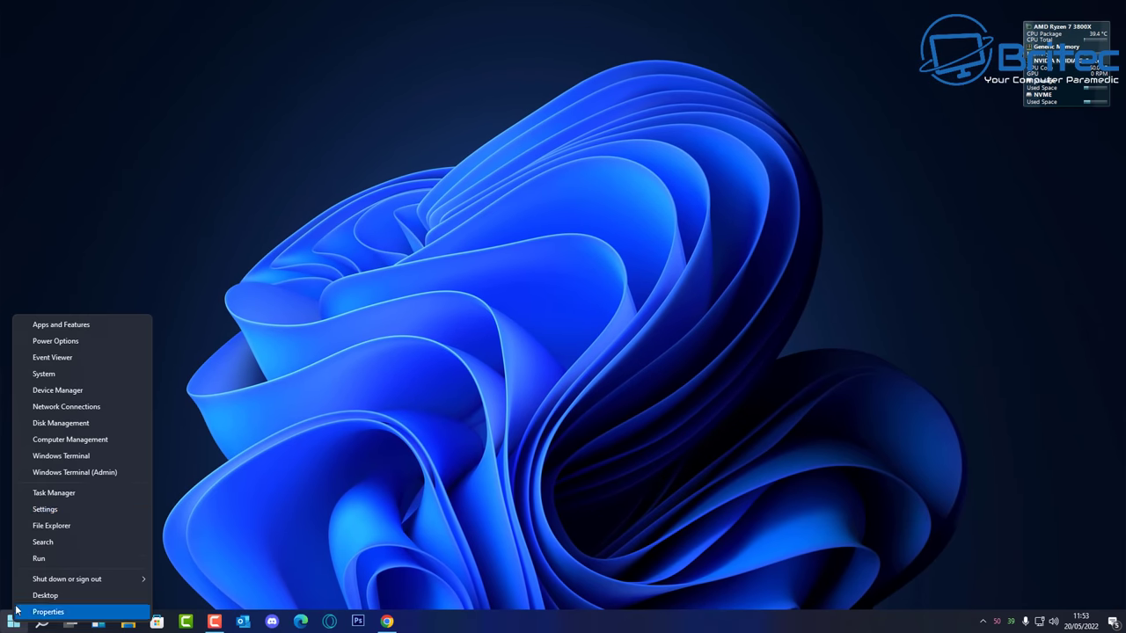
{"action": "left_click", "coordinate": [56, 391]}
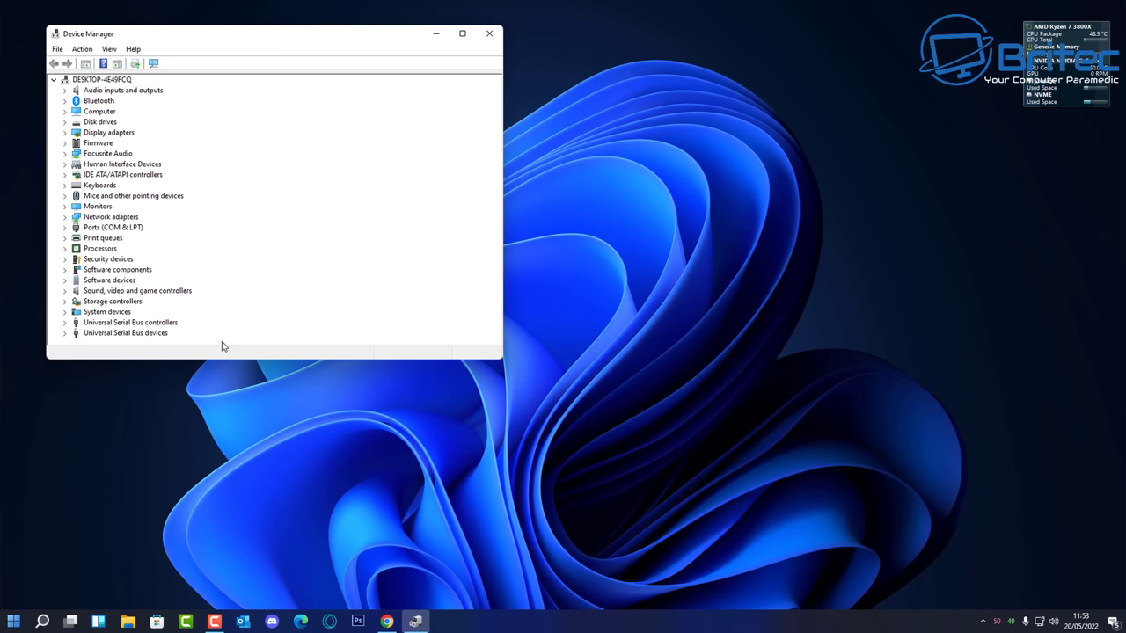
{"action": "left_click", "coordinate": [64, 323]}
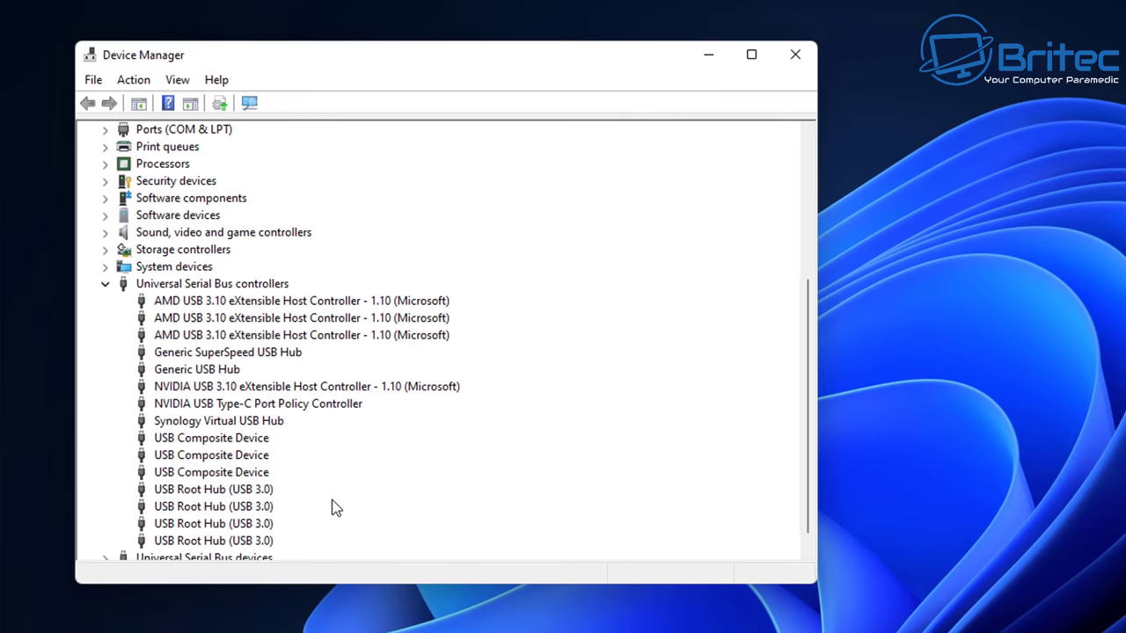
{"action": "left_click", "coordinate": [202, 491]}
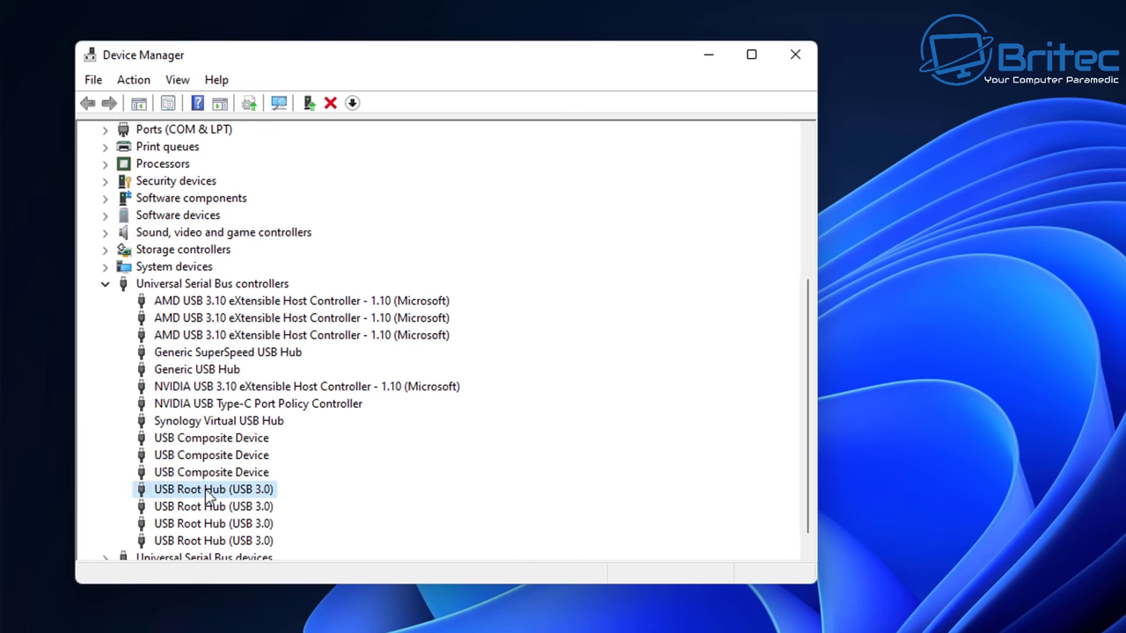
{"action": "right_click", "coordinate": [208, 497]}
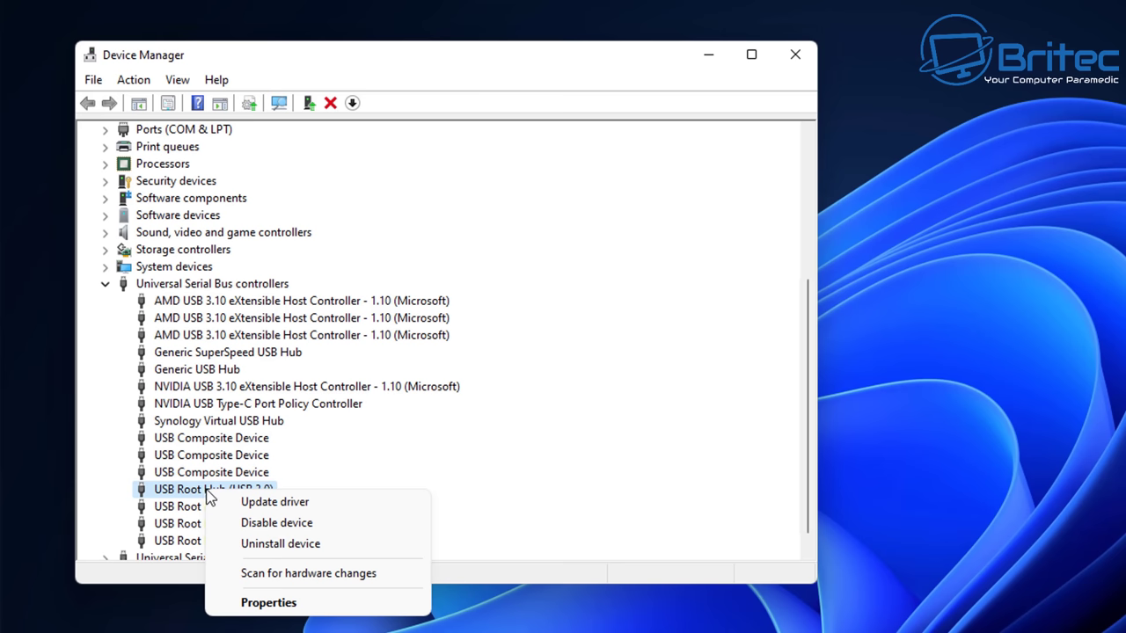
{"action": "left_click", "coordinate": [269, 603]}
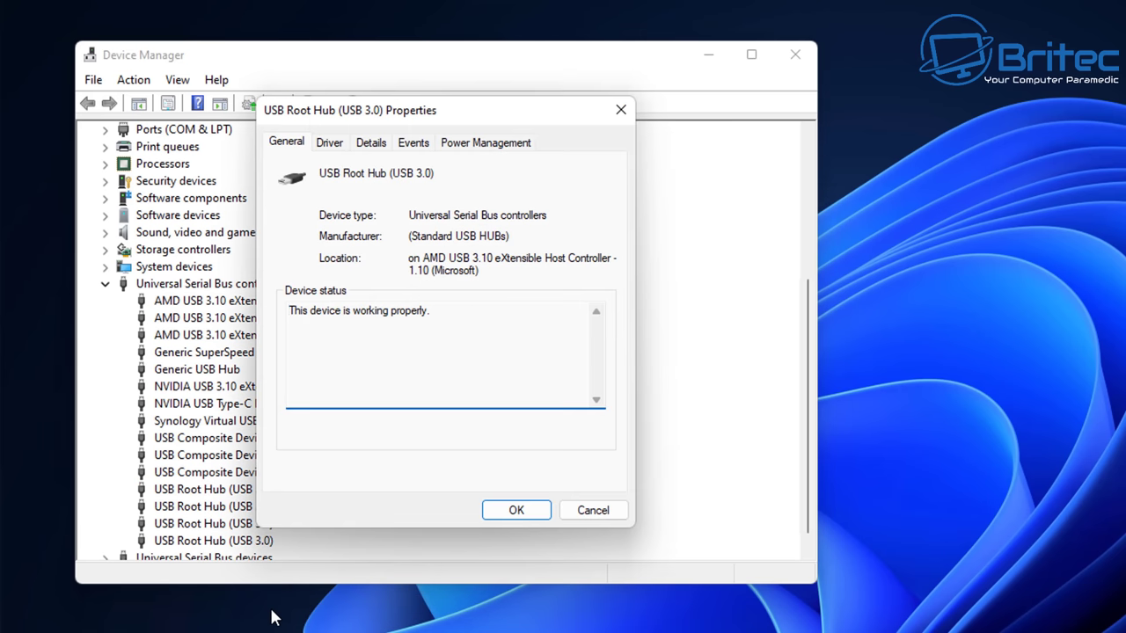
{"action": "left_click", "coordinate": [482, 145]}
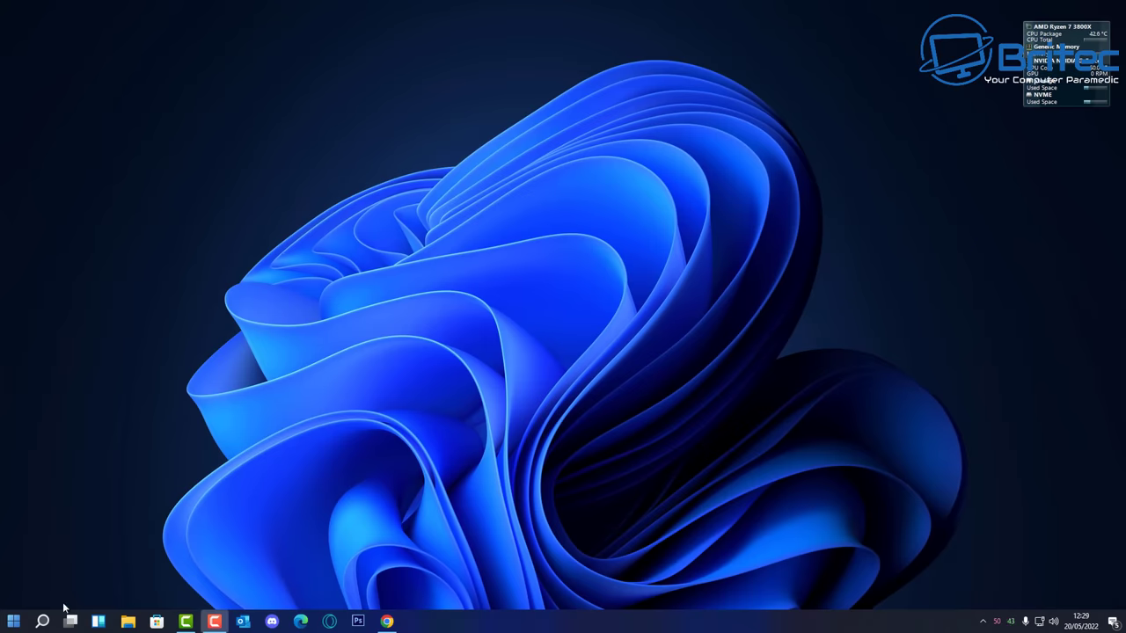
Step: Navigate to the System > Recovery page in Windows Settings
{"action": "left_click", "coordinate": [11, 624]}
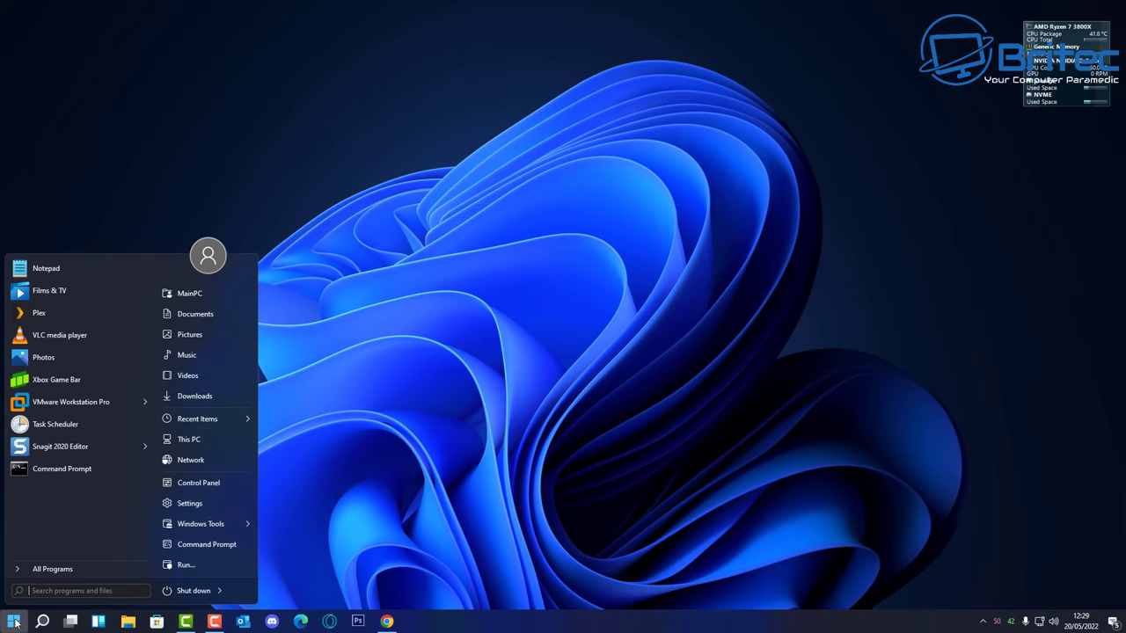
{"action": "left_click", "coordinate": [201, 505]}
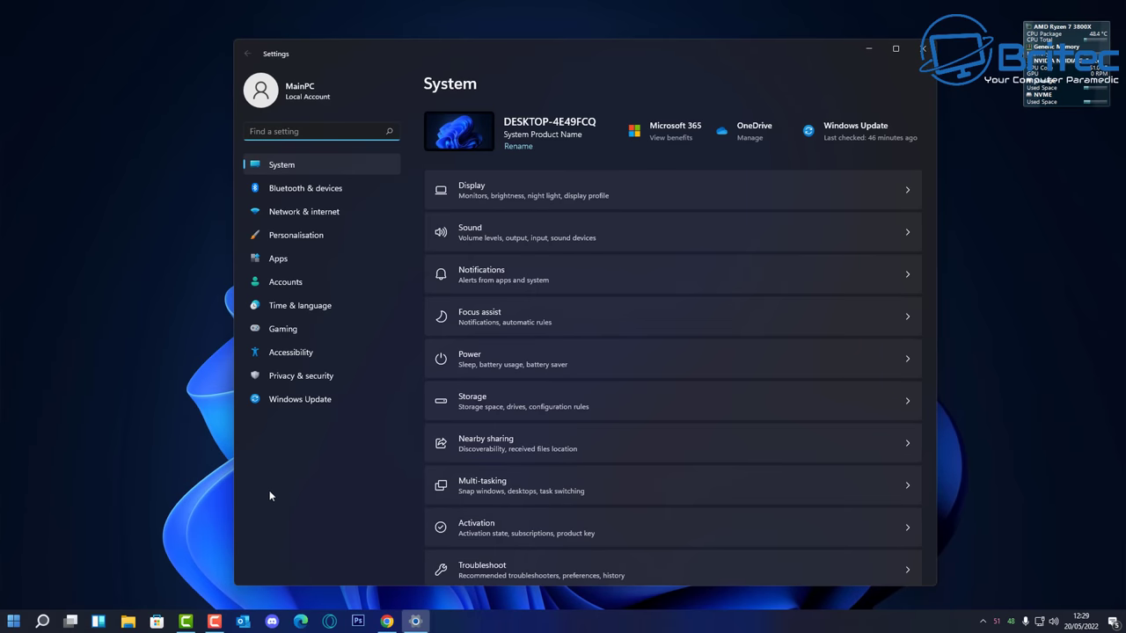
{"action": "left_click", "coordinate": [316, 163]}
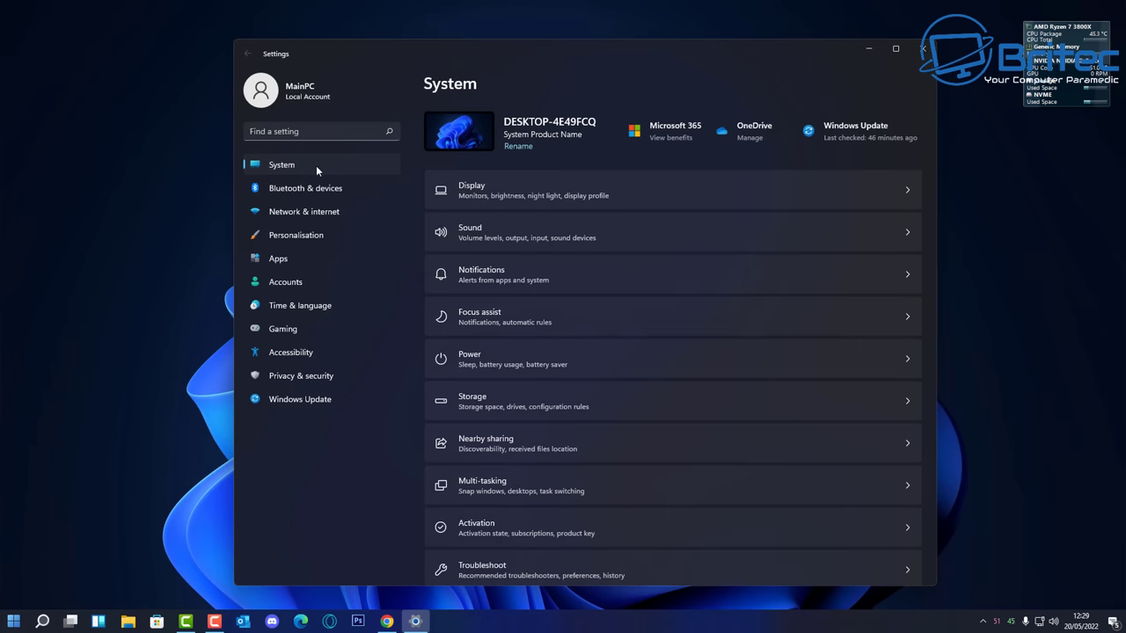
{"action": "scroll", "coordinate": [530, 444], "scroll_direction": "down", "scroll_amount": 3}
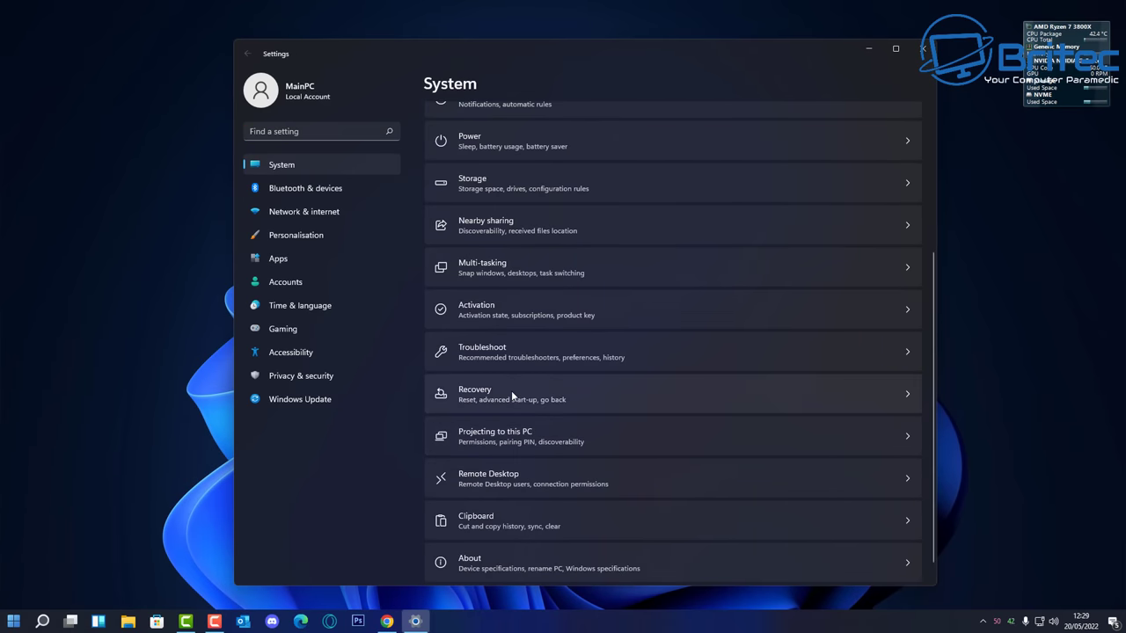
{"action": "left_click", "coordinate": [511, 391]}
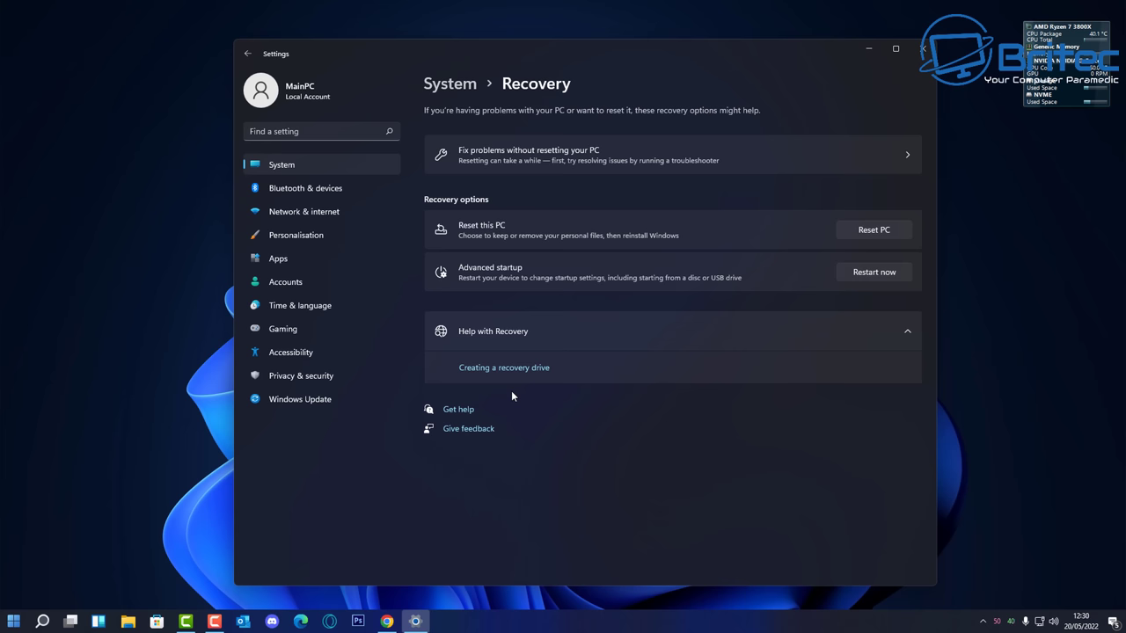
Step: Reset this PC with Keep my files and Cloud download, then continue
{"action": "left_click", "coordinate": [874, 231]}
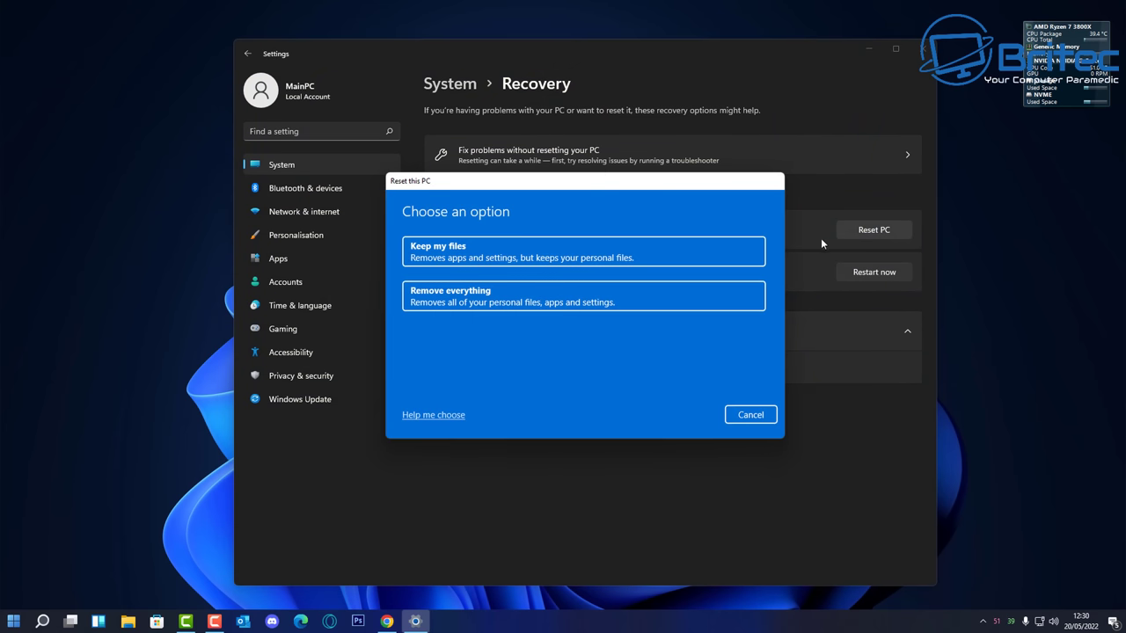
{"action": "left_click", "coordinate": [649, 253]}
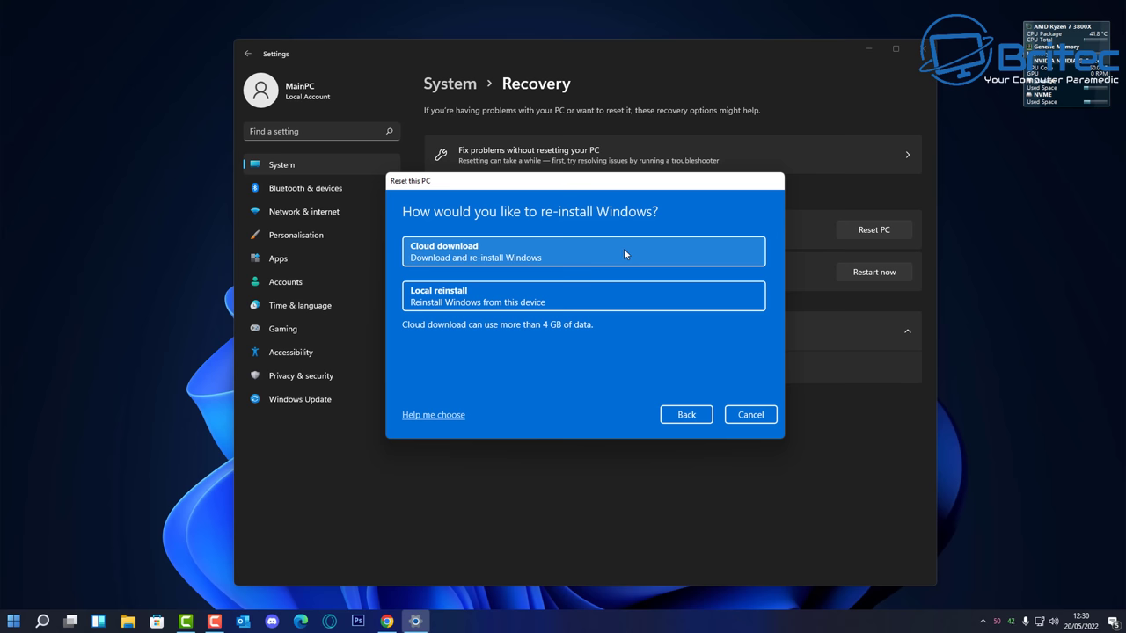
{"action": "left_click", "coordinate": [624, 253]}
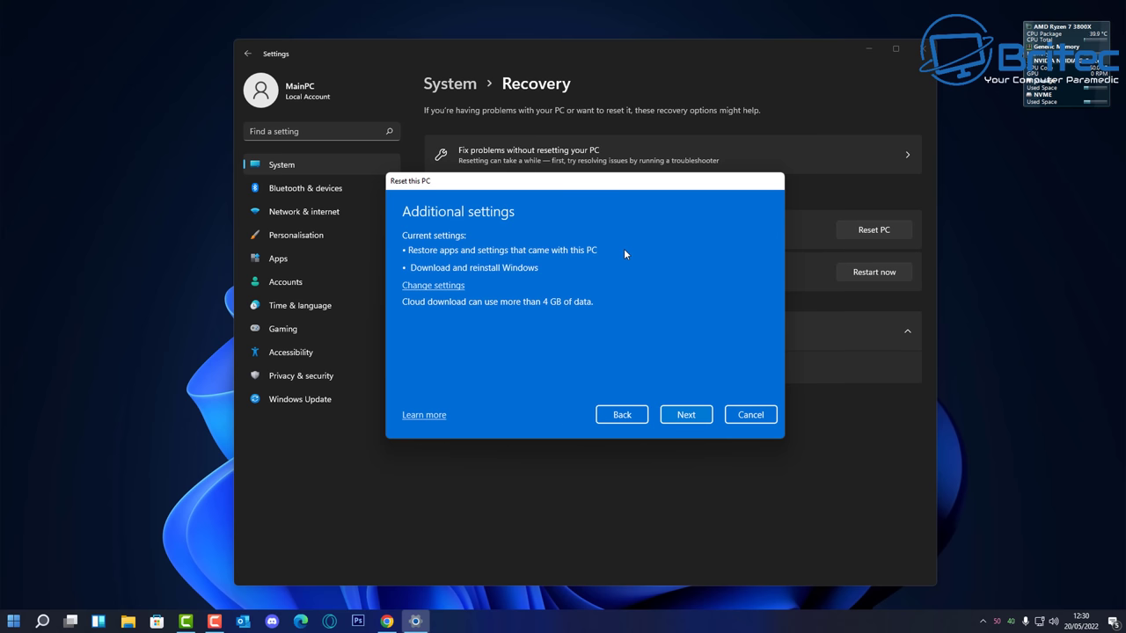
{"action": "left_click", "coordinate": [695, 423]}
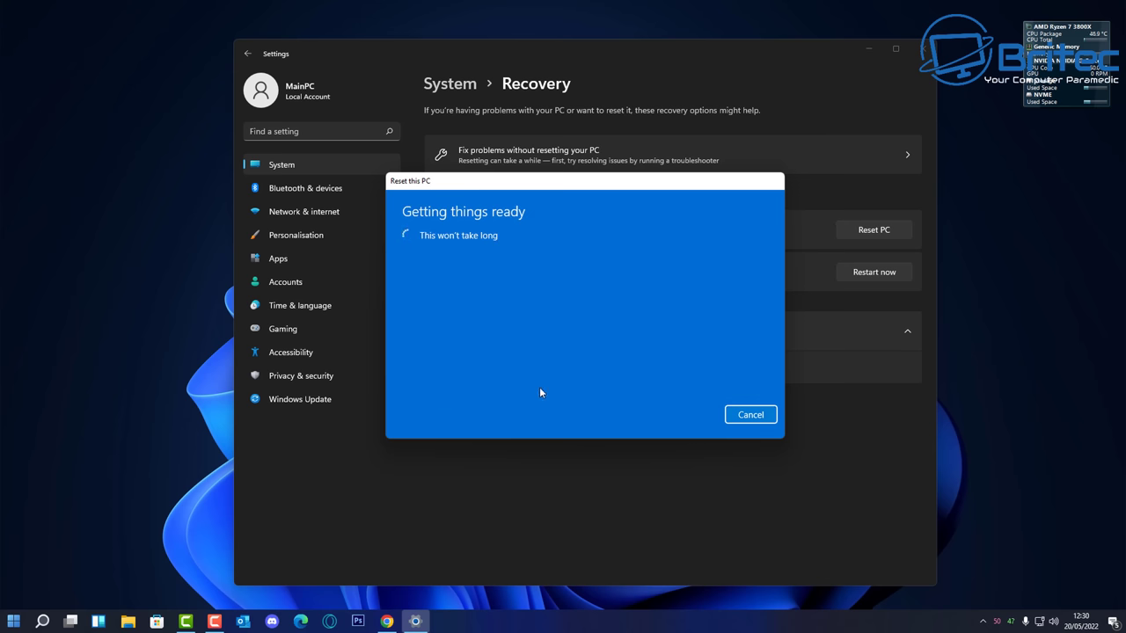